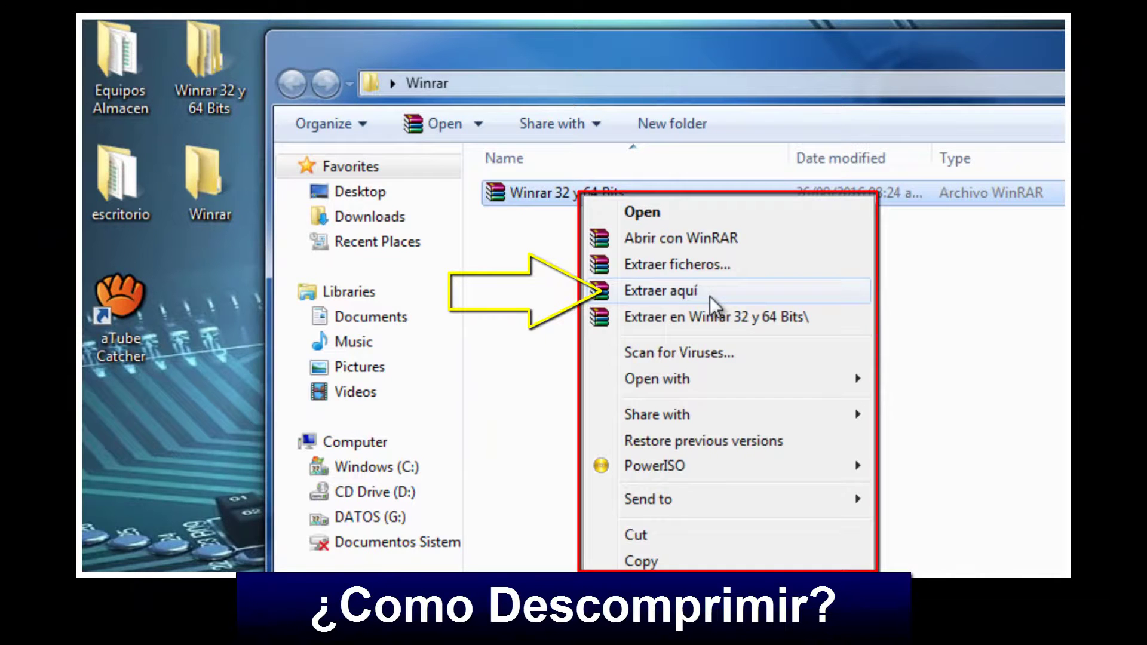
# - Extract the "Winrar 32 y 64 Bits" archive into the current Winrar folder
pyautogui.click(710, 296)
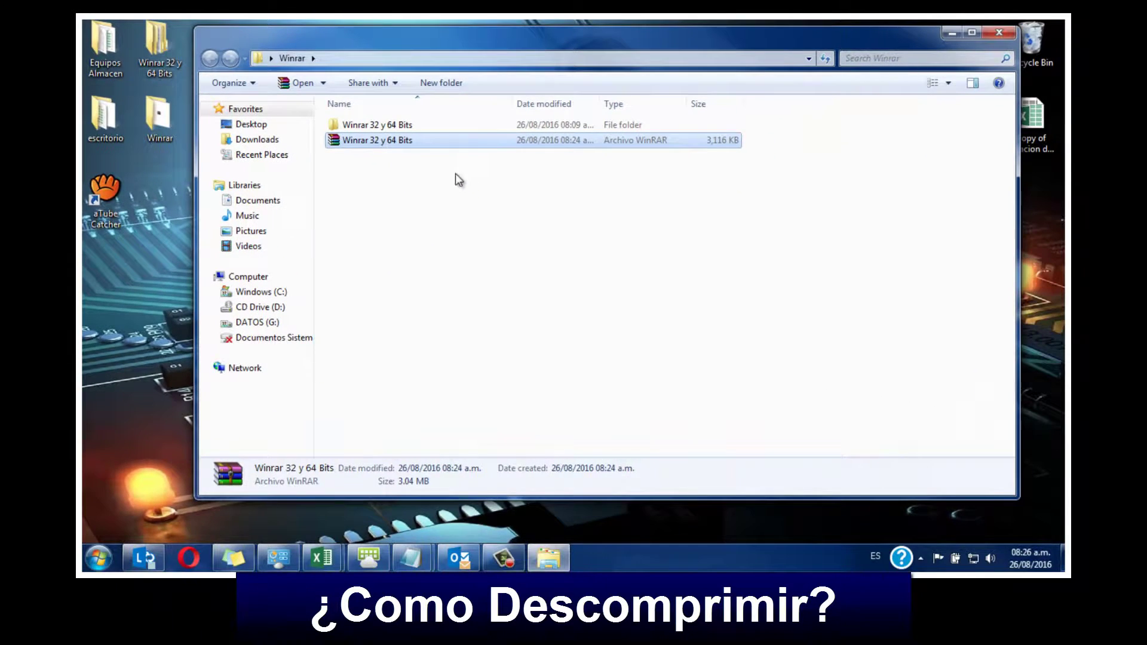
pyautogui.click(453, 143)
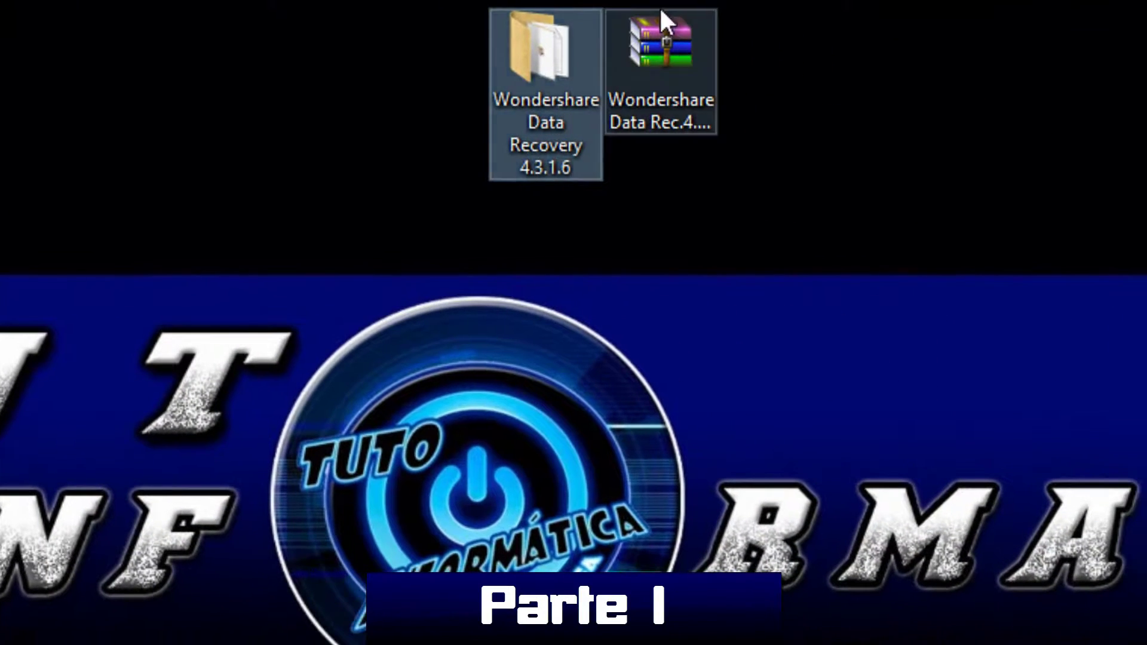
# - Open the extracted "Wondershare Data Recovery 4.3.1.6" folder on the desktop and launch its Setup application
pyautogui.click(678, 51)
pyautogui.click(569, 60)
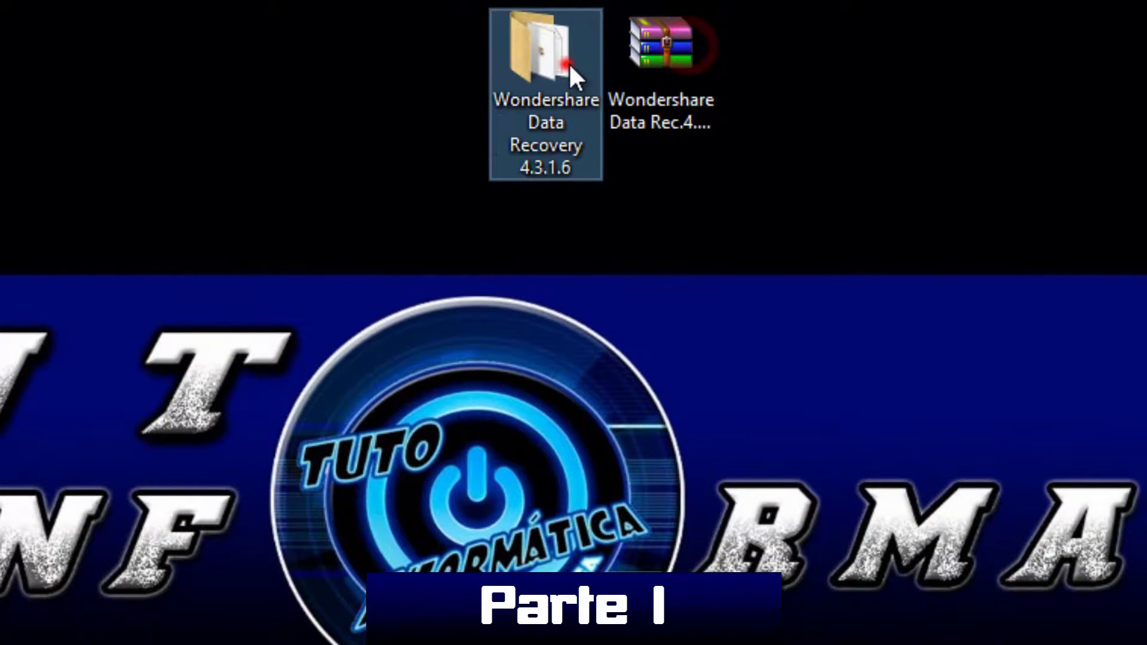
pyautogui.click(664, 66)
pyautogui.click(523, 86)
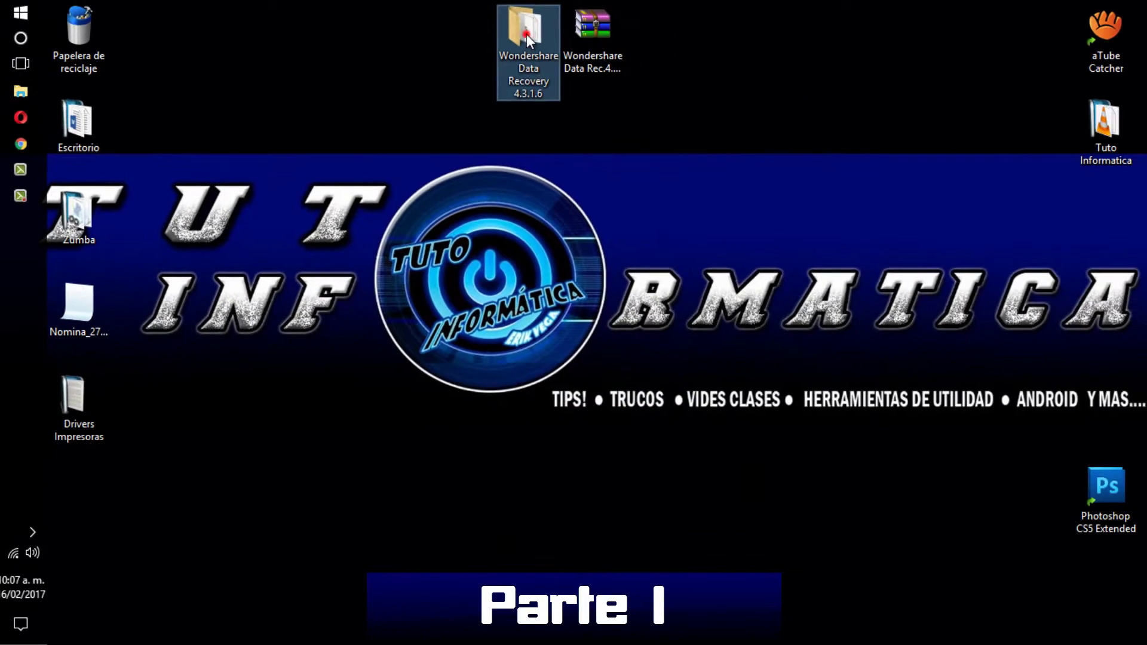
pyautogui.doubleClick(537, 59)
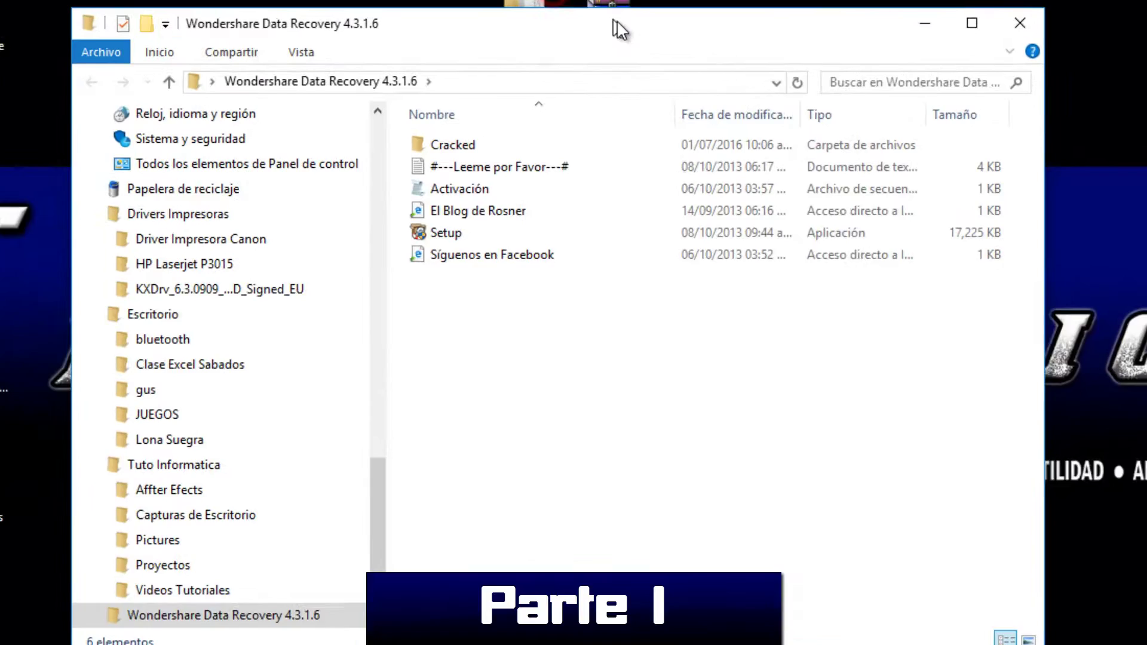
pyautogui.click(440, 229)
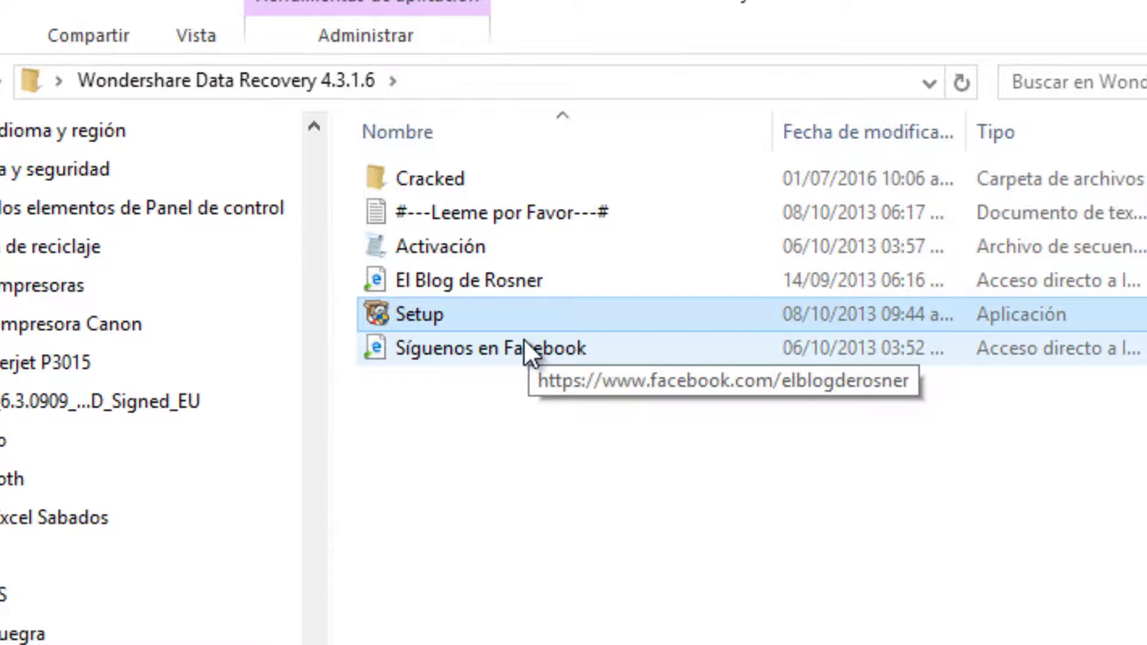
pyautogui.doubleClick(465, 313)
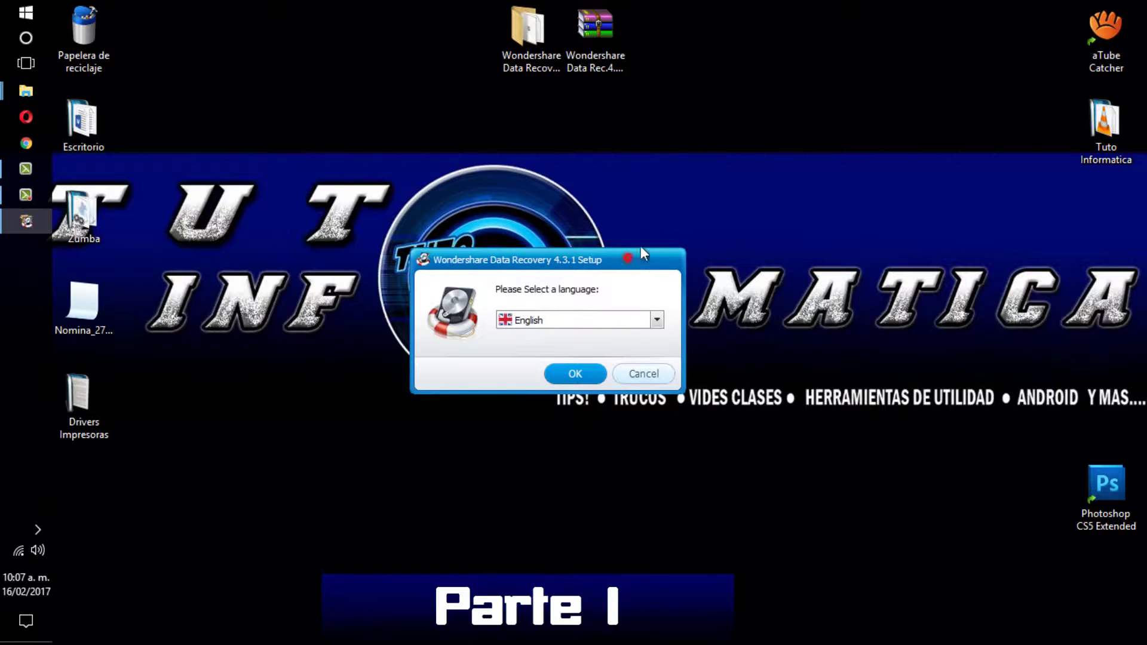
# - Choose English as the setup language and accept the license agreement, continuing past the notice to the installation options
pyautogui.moveTo(640, 249); pyautogui.dragTo(681, 213)
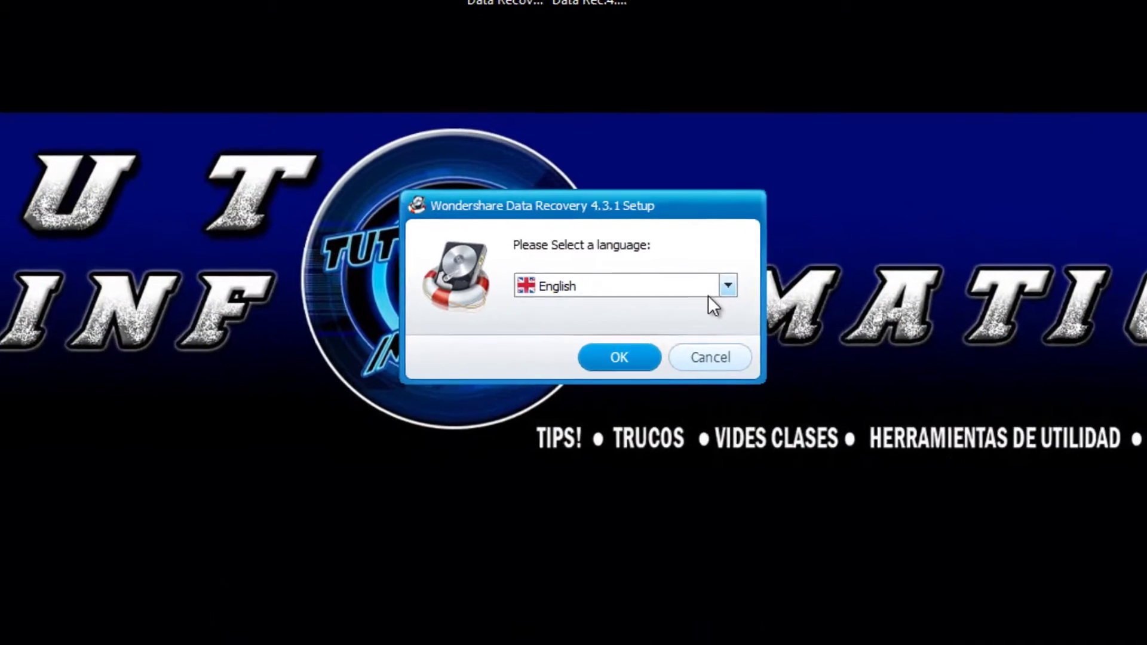
pyautogui.click(727, 286)
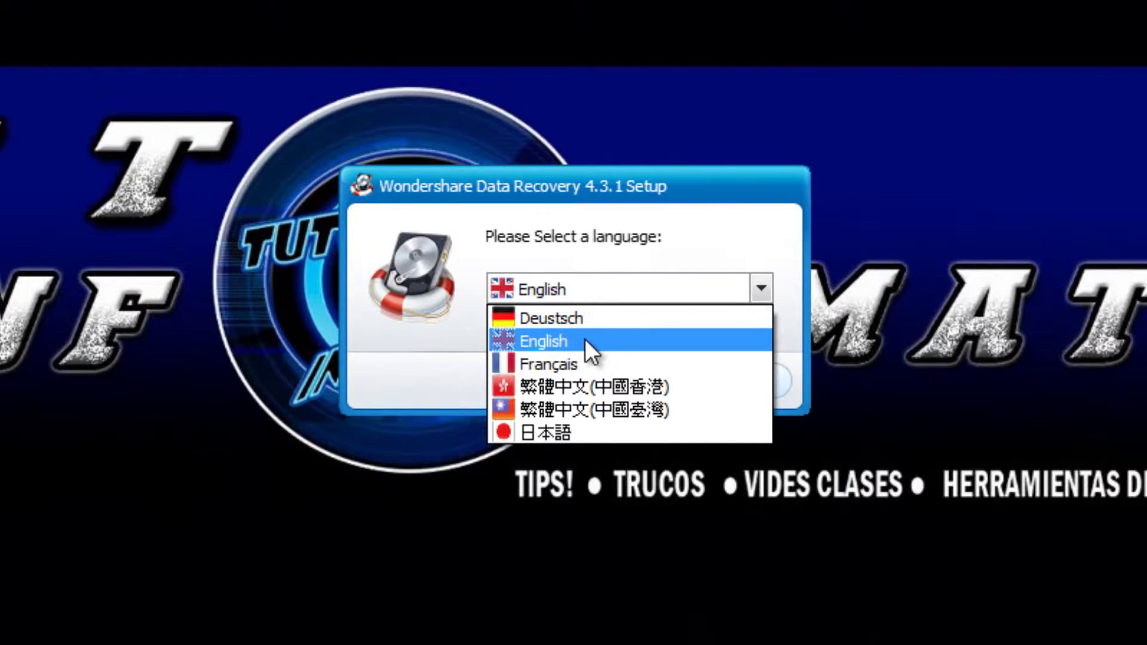
pyautogui.click(586, 341)
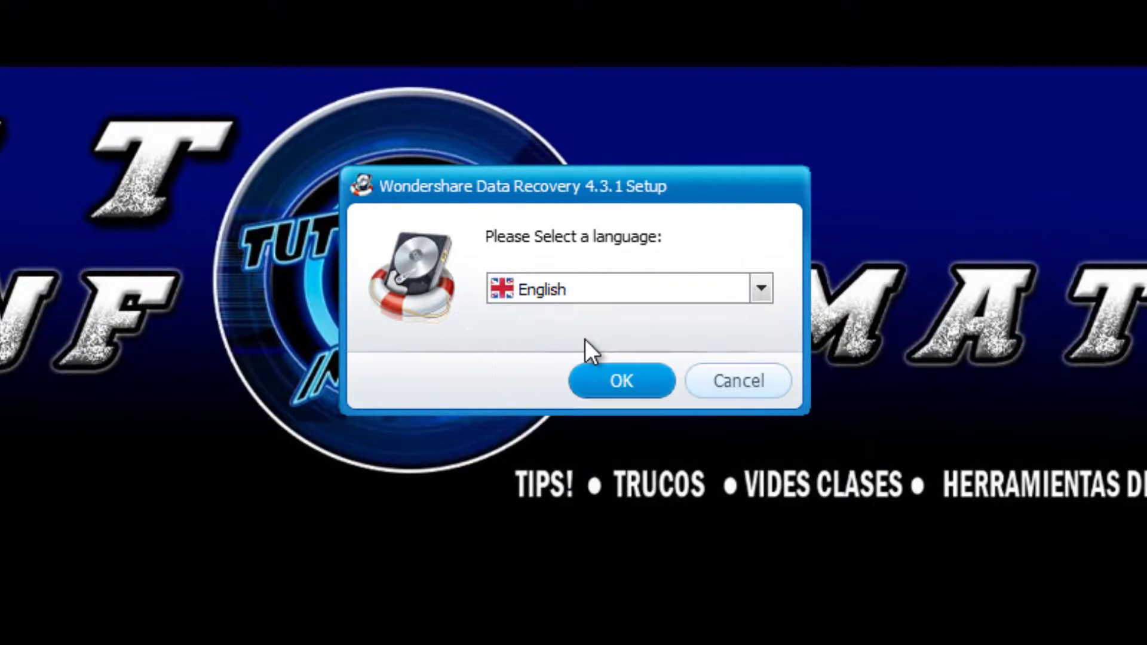
pyautogui.click(605, 385)
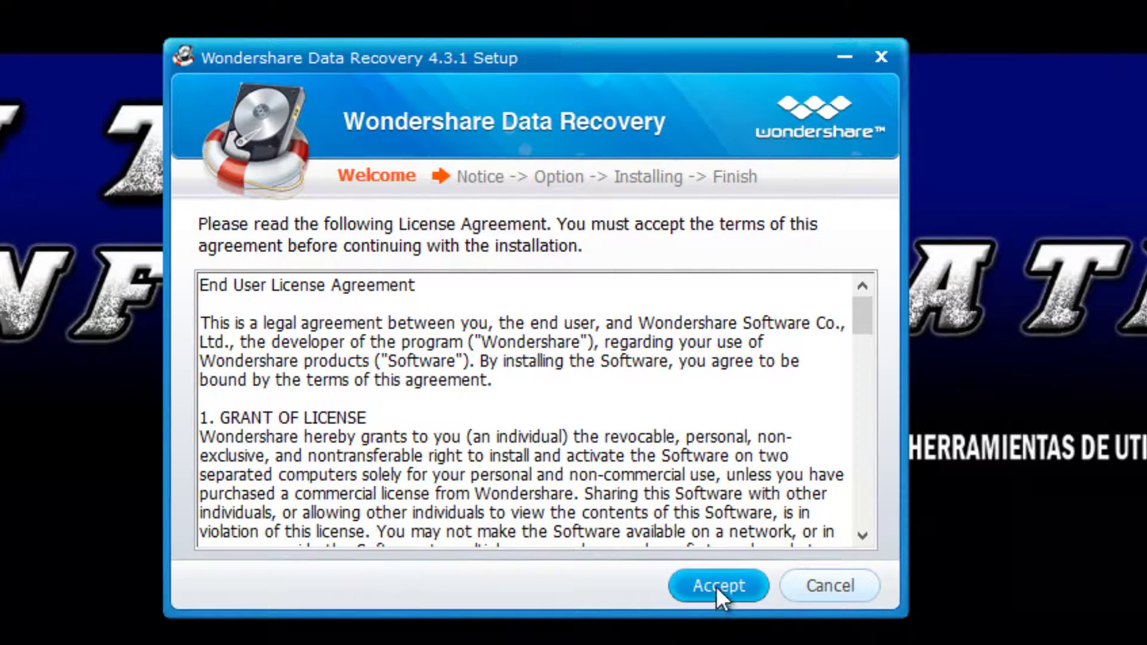
pyautogui.click(706, 589)
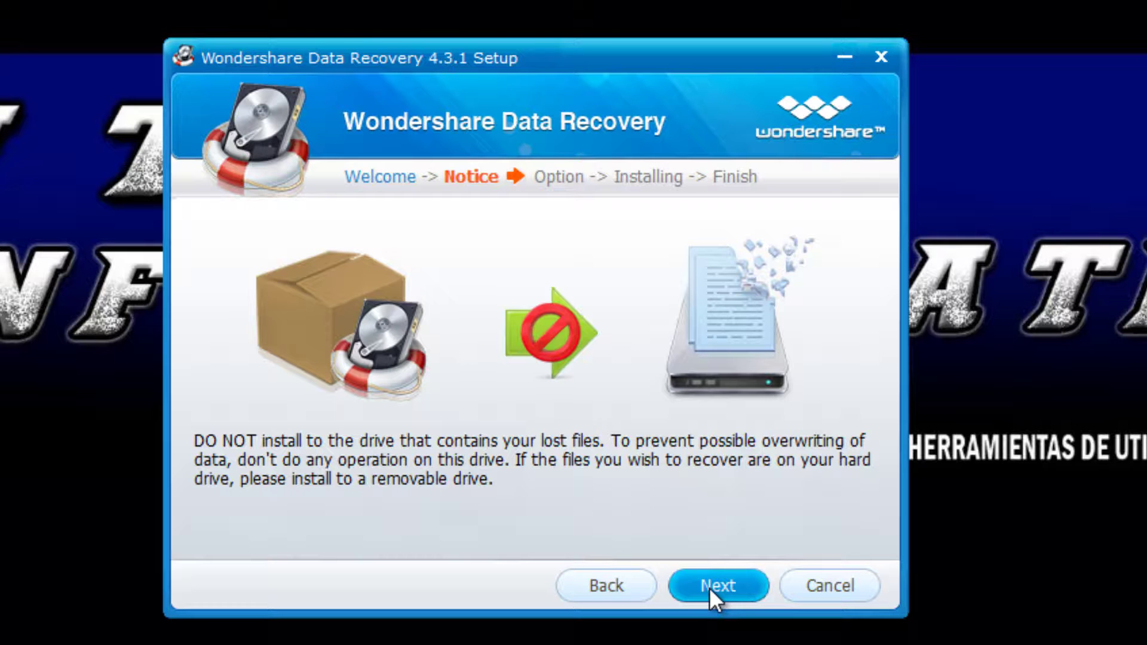
pyautogui.click(708, 587)
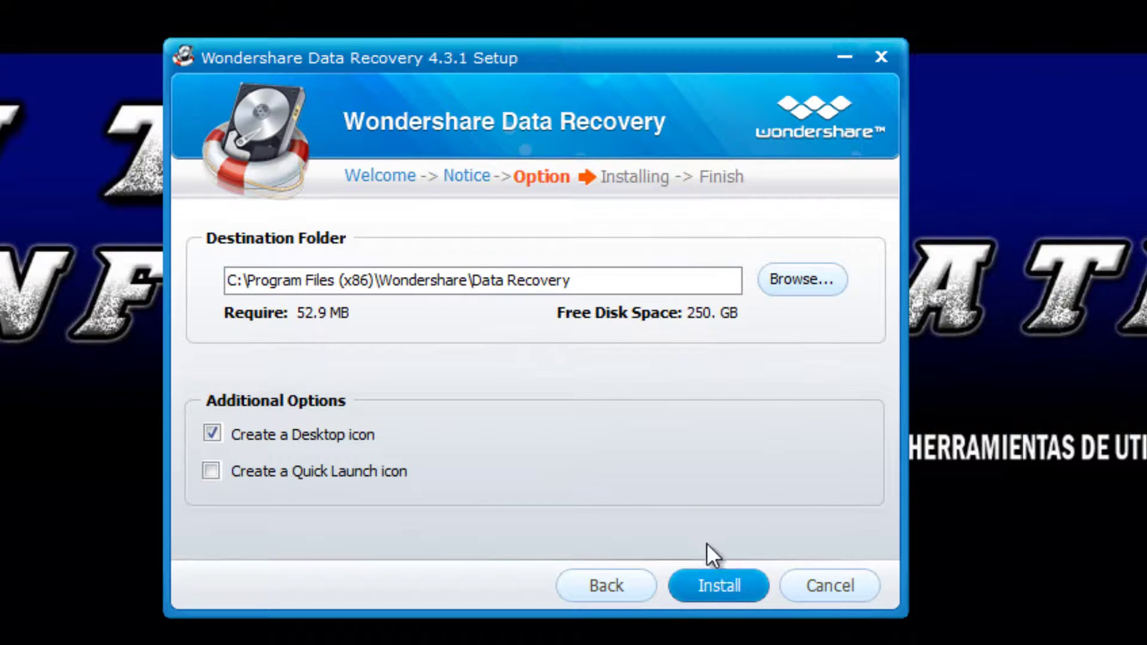
# - Copy the full destination folder path, C:\Program Files (x86)\Wondershare\Data Recovery, from the installation options
pyautogui.moveTo(591, 279); pyautogui.dragTo(212, 270)
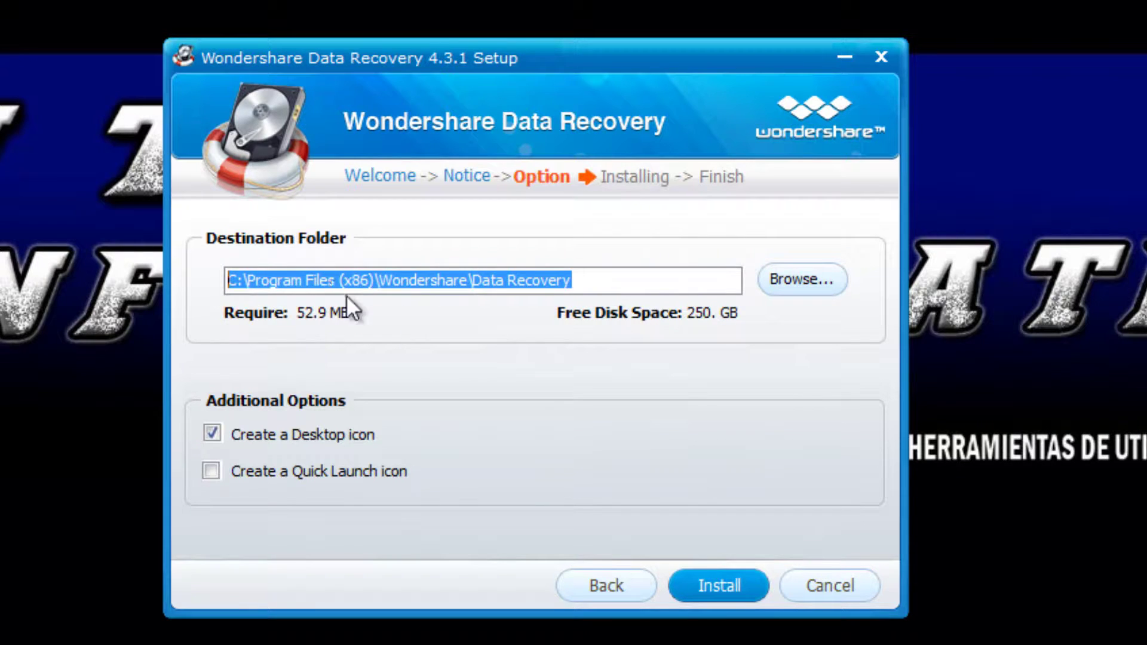
pyautogui.click(589, 280)
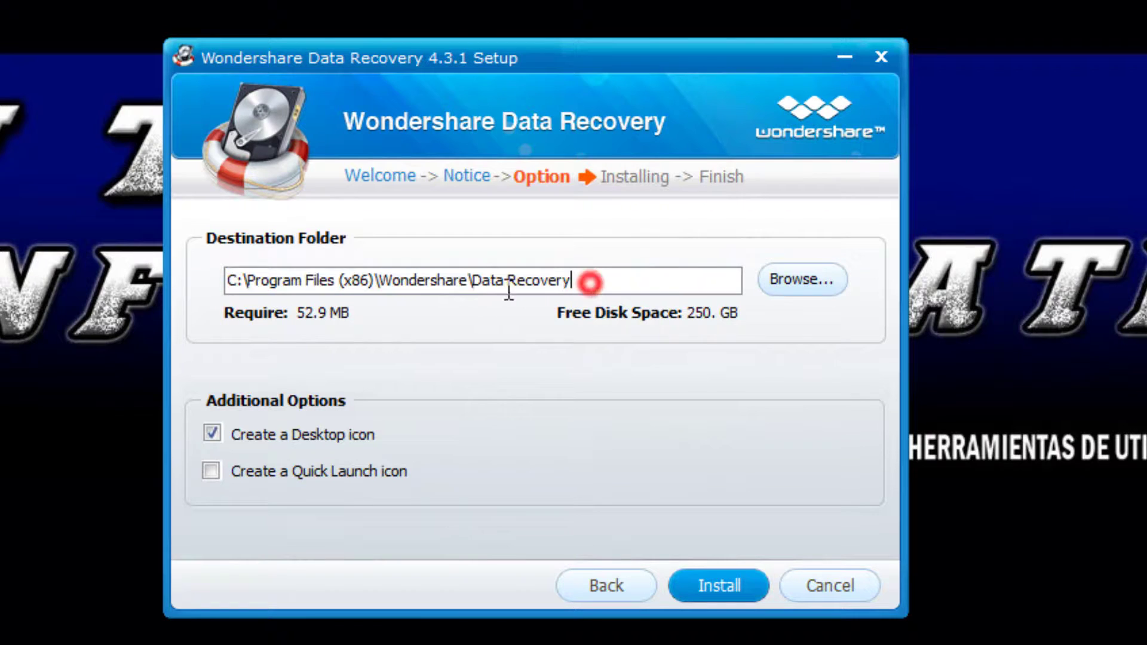
pyautogui.moveTo(227, 279)
pyautogui.mouseDown()
pyautogui.moveTo(365, 292)
pyautogui.moveTo(596, 274)
pyautogui.moveTo(237, 271)
pyautogui.mouseUp()
pyautogui.rightClick(255, 276)
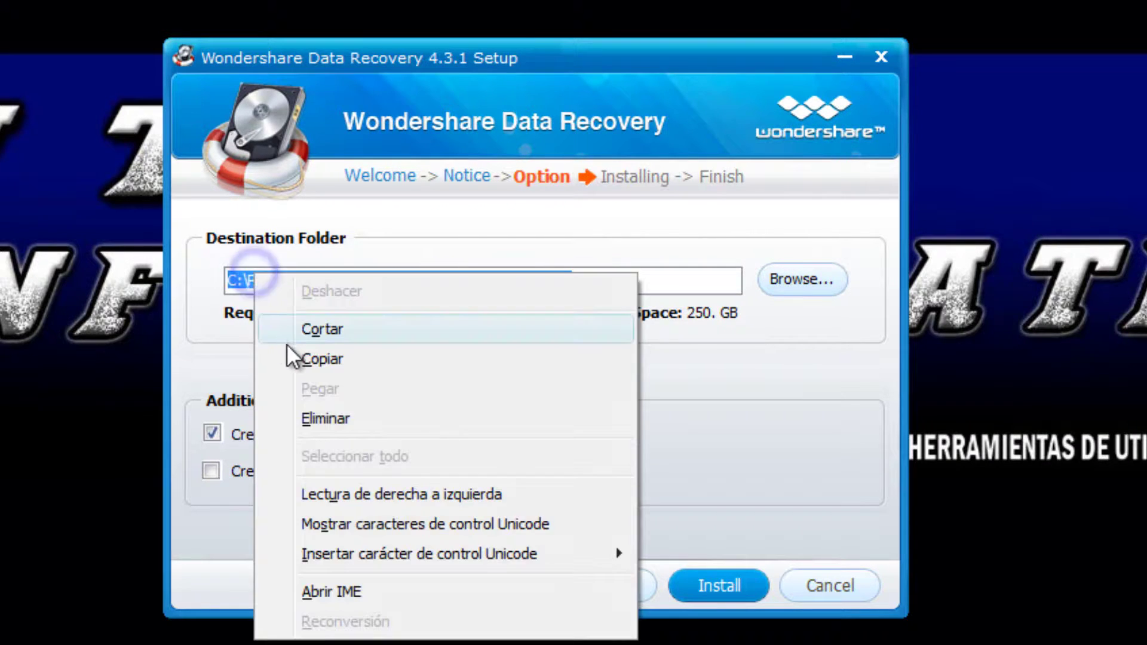
pyautogui.click(299, 352)
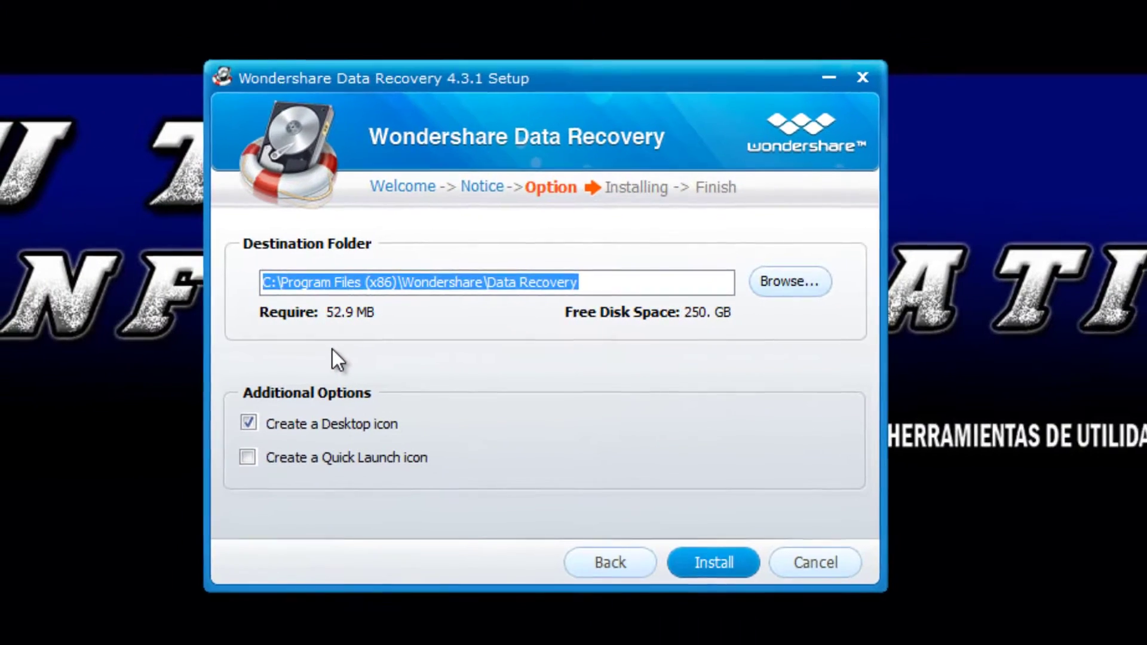
# - Paste the copied destination path into a new Notepad document and shrink its window clear of the installer
pyautogui.press('super+r')
pyautogui.write('notepad')
pyautogui.press('Return')
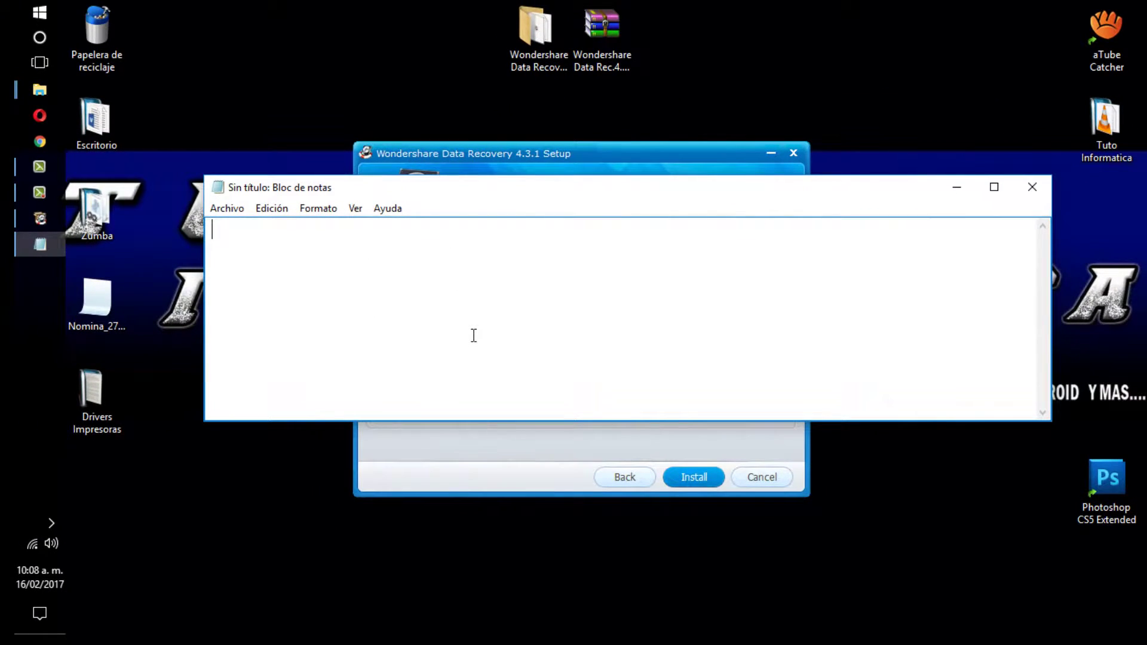
pyautogui.hotkey('ctrl', 'v')
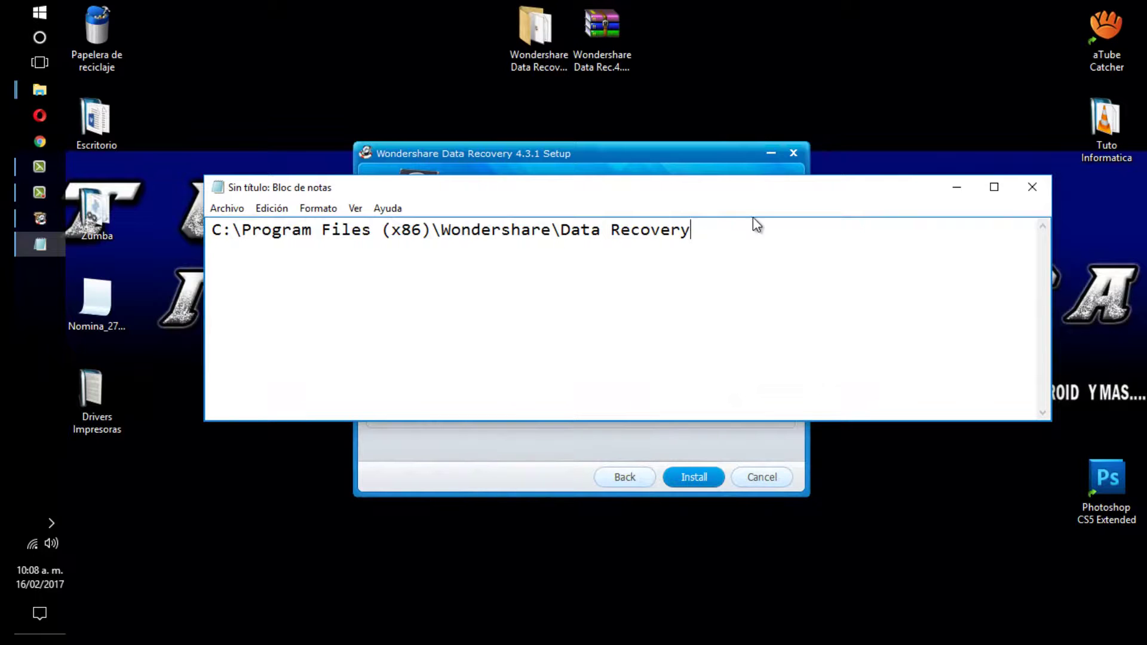
pyautogui.moveTo(755, 196); pyautogui.dragTo(718, 197)
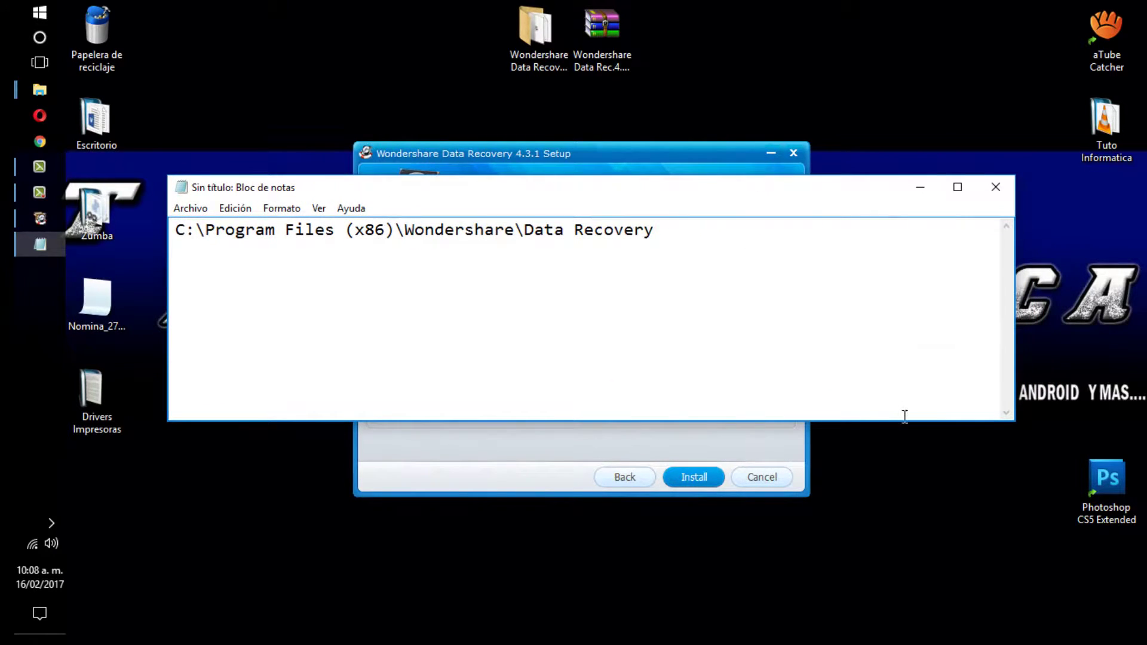
pyautogui.moveTo(1014, 422); pyautogui.dragTo(748, 296)
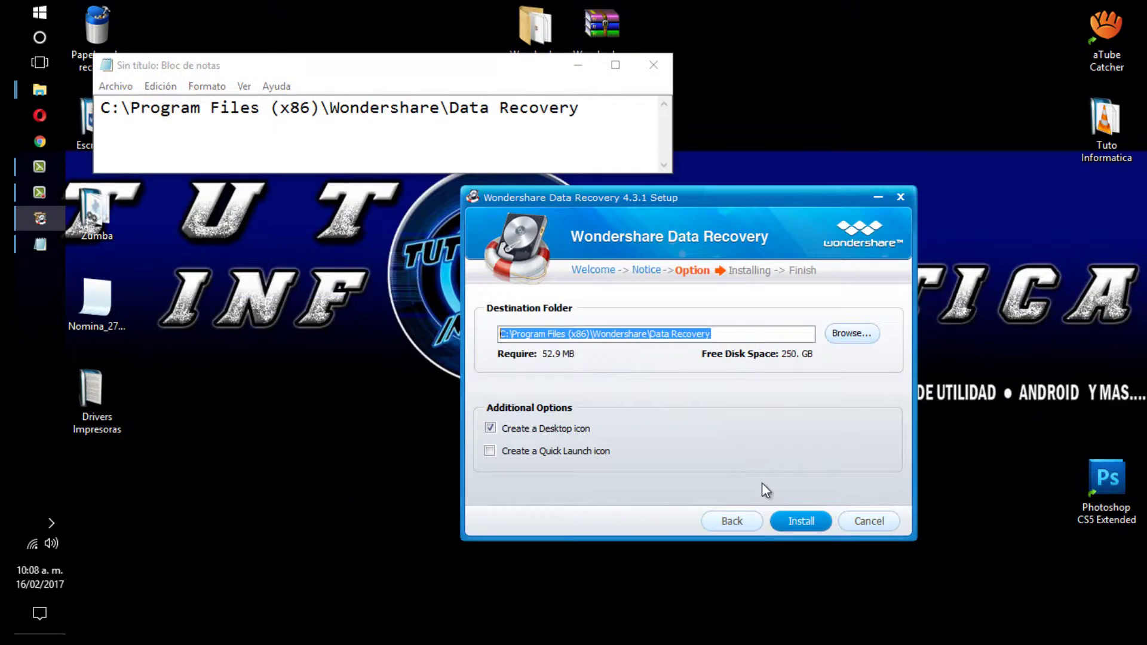
# - Install Data Recovery in the default folder with a desktop icon, and close the web page that setup opens
pyautogui.click(793, 523)
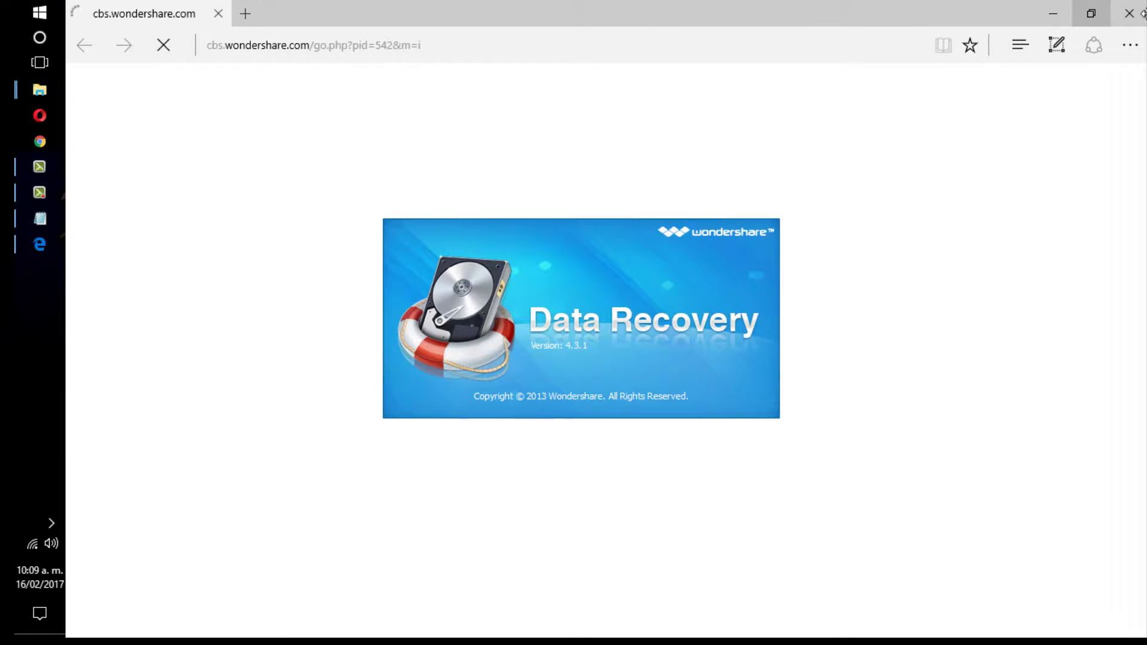
pyautogui.click(1129, 13)
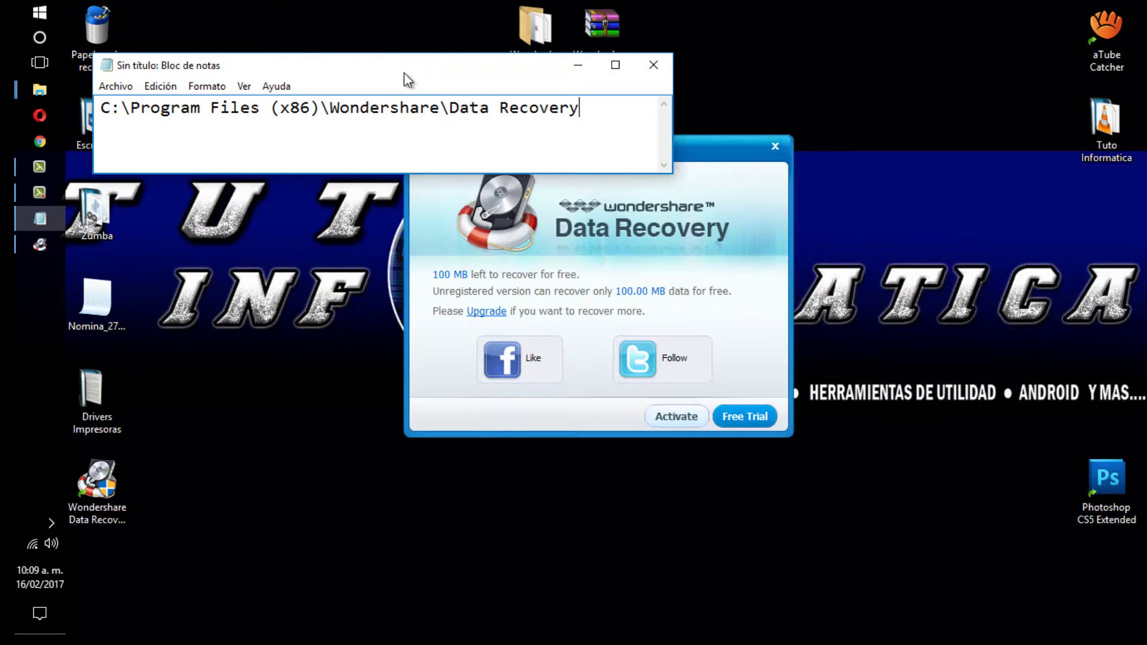
# - Close the unregistered Data Recovery start window and its recovery wizard, keeping the Notepad note open
pyautogui.click(404, 73)
pyautogui.moveTo(404, 73); pyautogui.dragTo(450, 88)
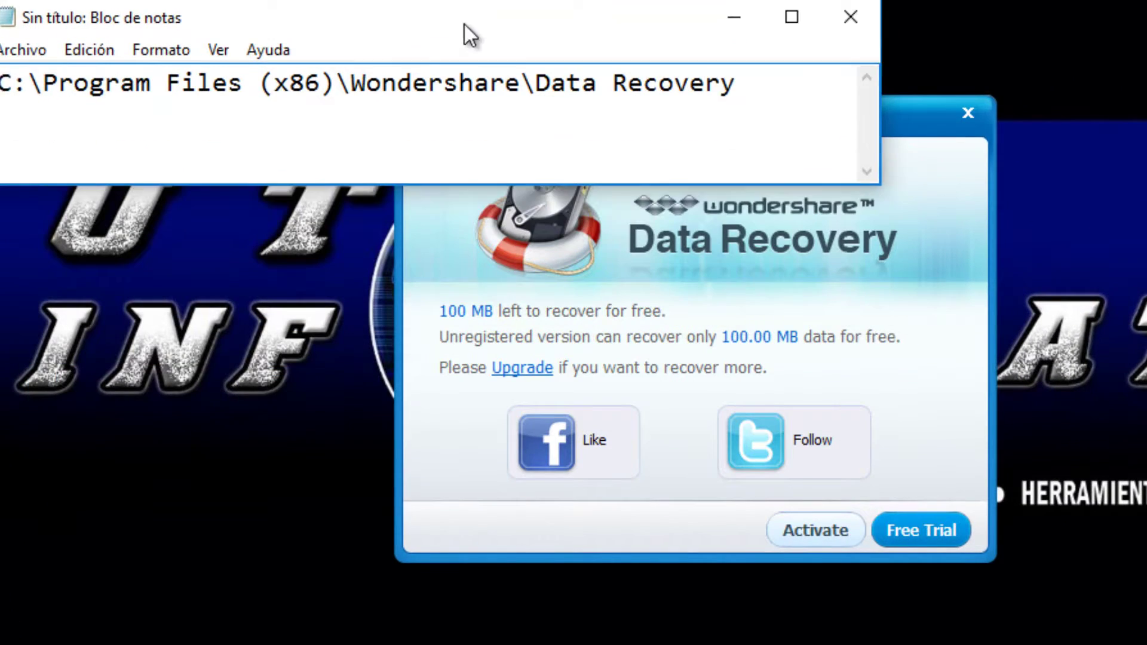
pyautogui.moveTo(464, 24); pyautogui.dragTo(457, 8)
pyautogui.moveTo(923, 114); pyautogui.dragTo(950, 212)
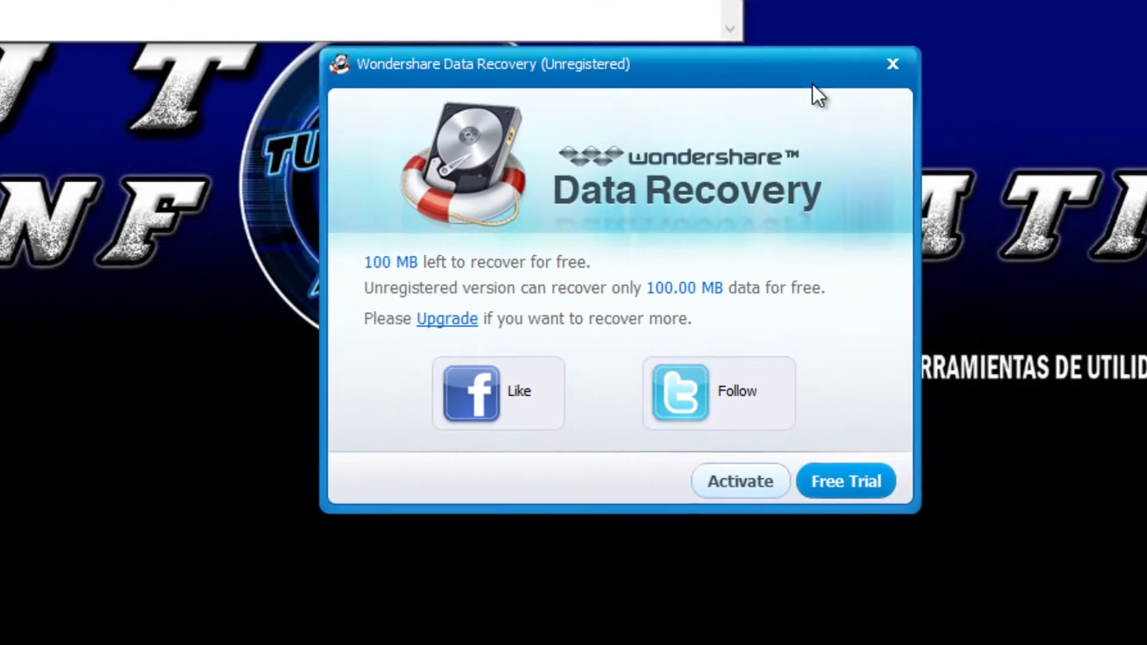
pyautogui.moveTo(813, 84); pyautogui.dragTo(823, 105)
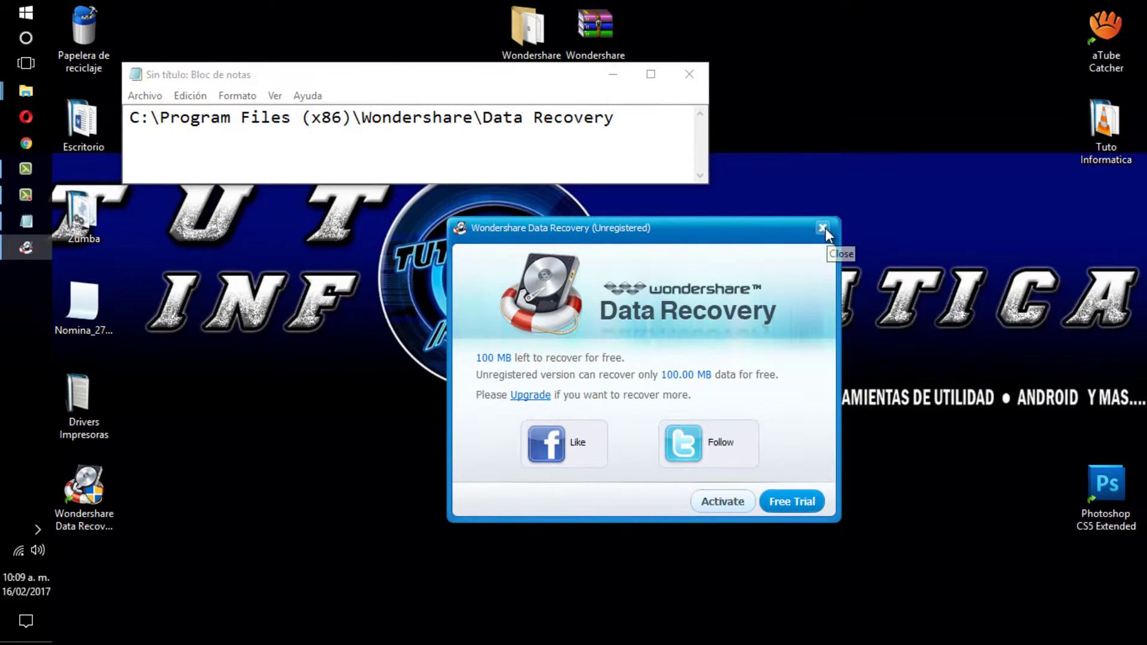
pyautogui.click(823, 227)
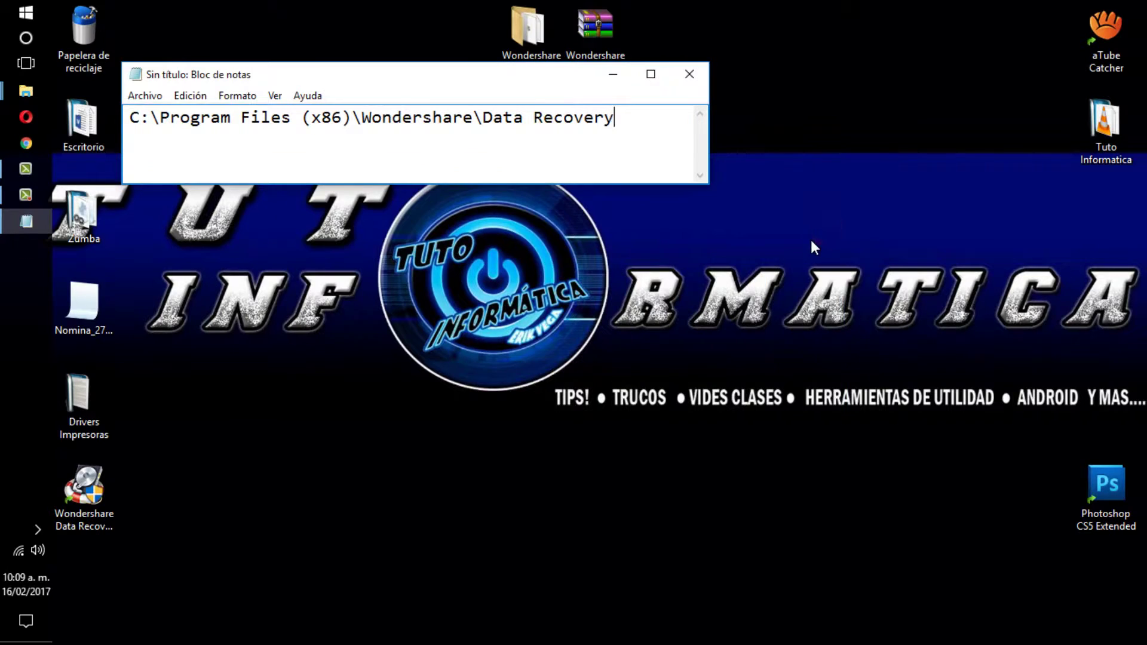
pyautogui.click(474, 75)
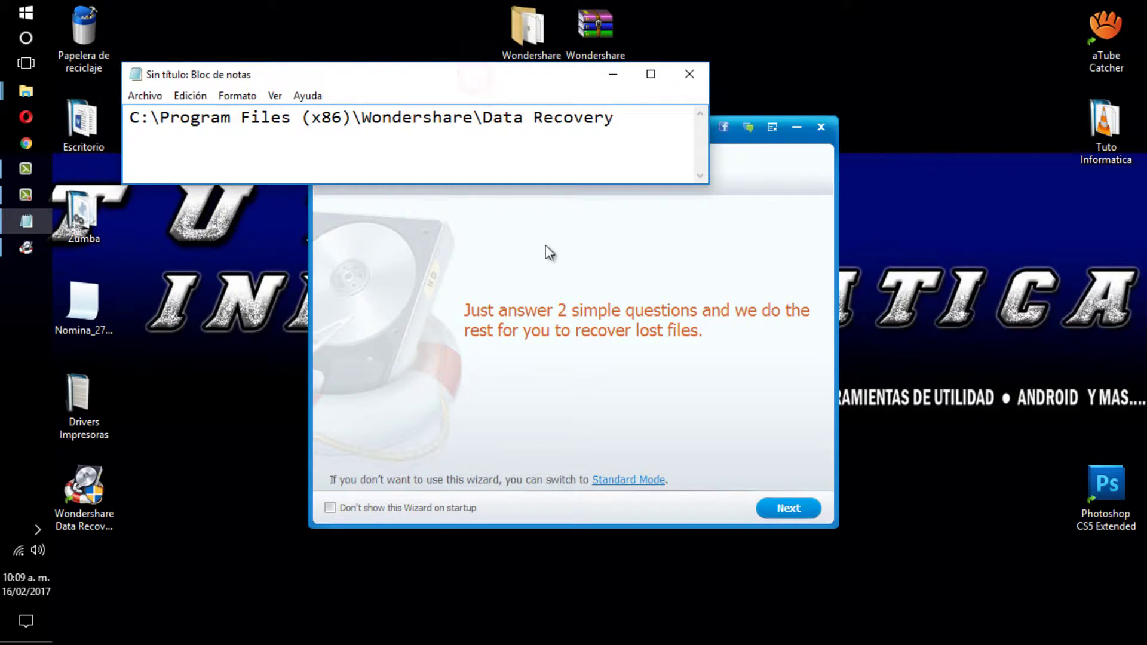
pyautogui.click(794, 141)
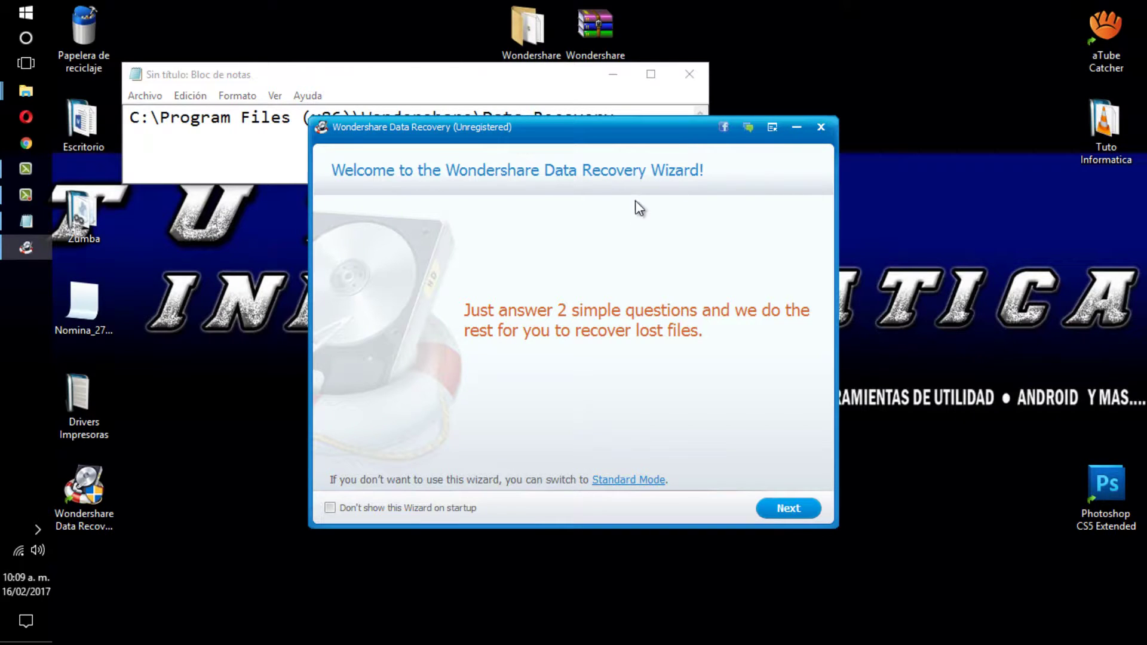
pyautogui.click(822, 128)
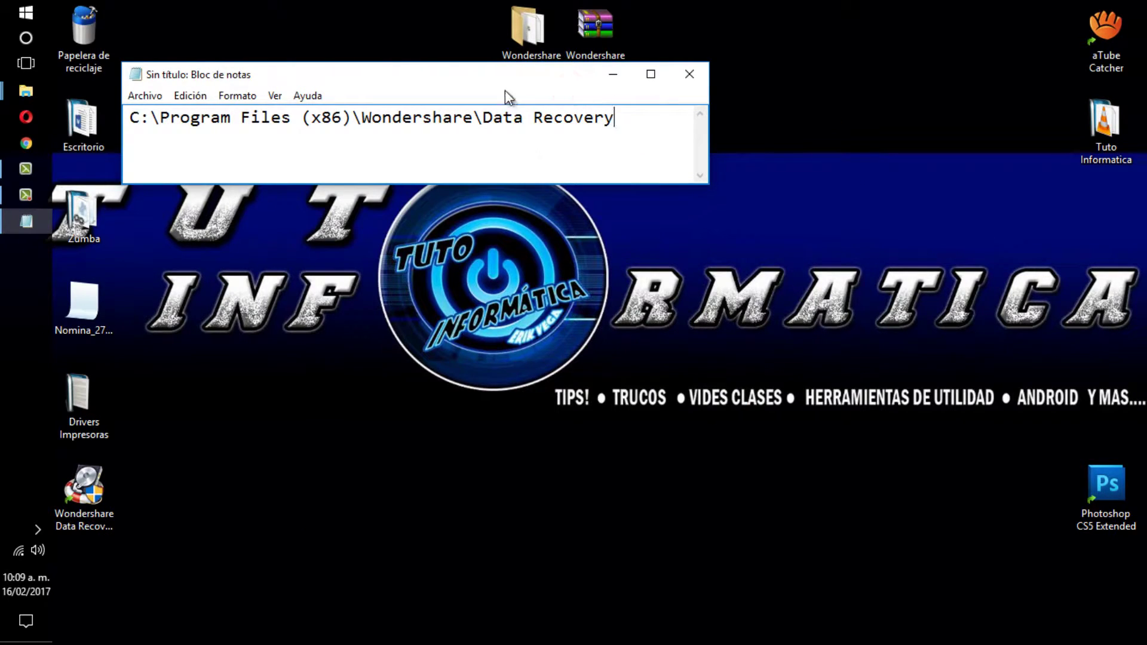
# - Open the Cracked subfolder of the "Wondershare Data Recovery 4.3.1.6" desktop folder and select Register.dll
pyautogui.moveTo(494, 78); pyautogui.dragTo(679, 225)
pyautogui.click(532, 54)
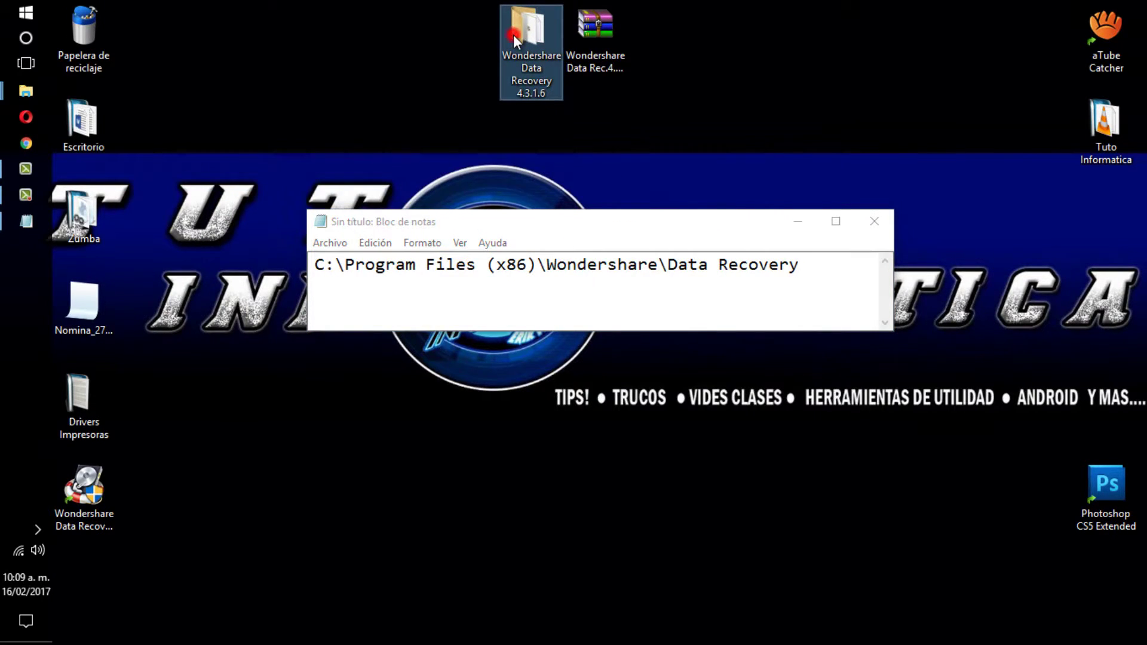
pyautogui.doubleClick(514, 35)
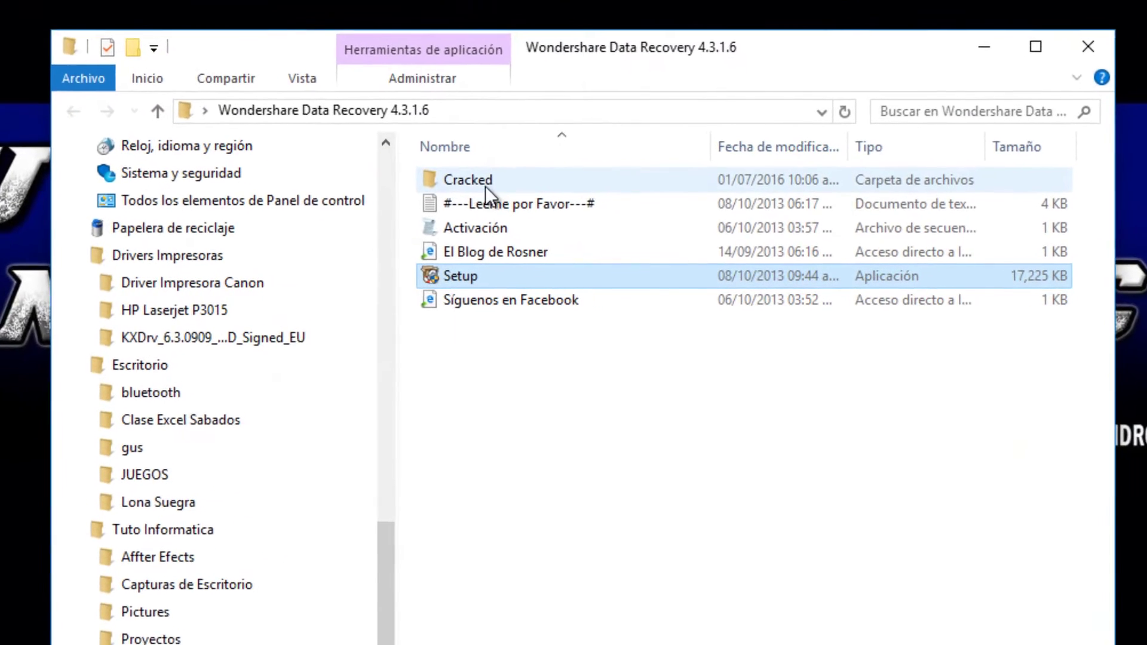
pyautogui.doubleClick(441, 171)
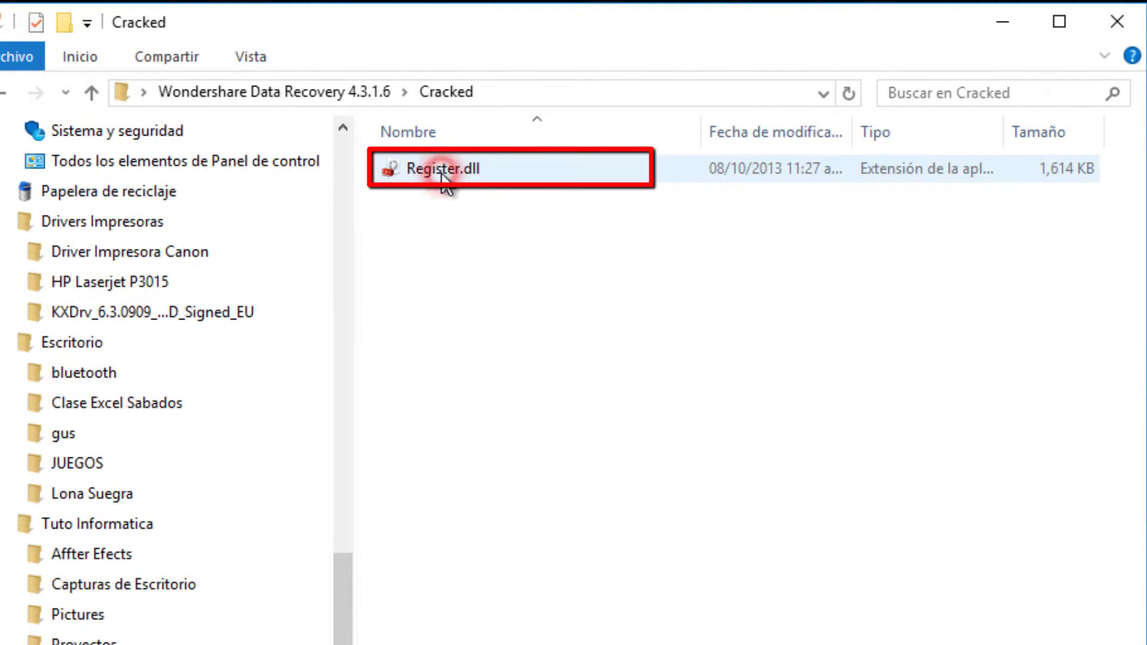
pyautogui.click(442, 171)
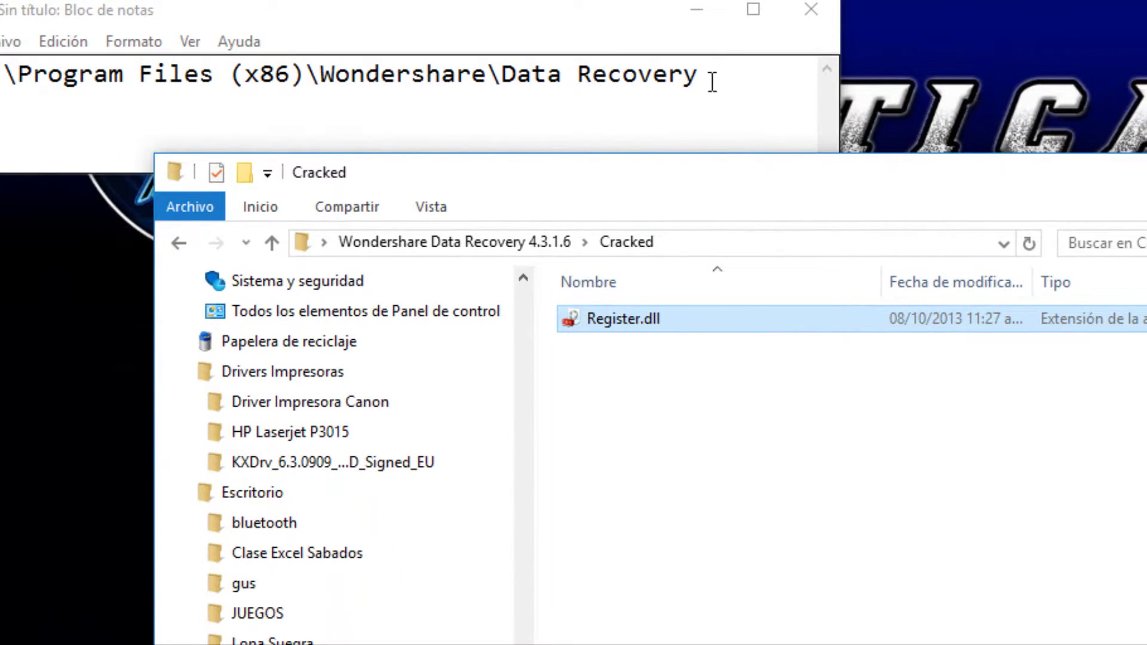
# - Copy the full installation path "C:\Program Files (x86)\Wondershare\Data Recovery" from the Notepad note
pyautogui.moveTo(711, 75); pyautogui.dragTo(6, 71)
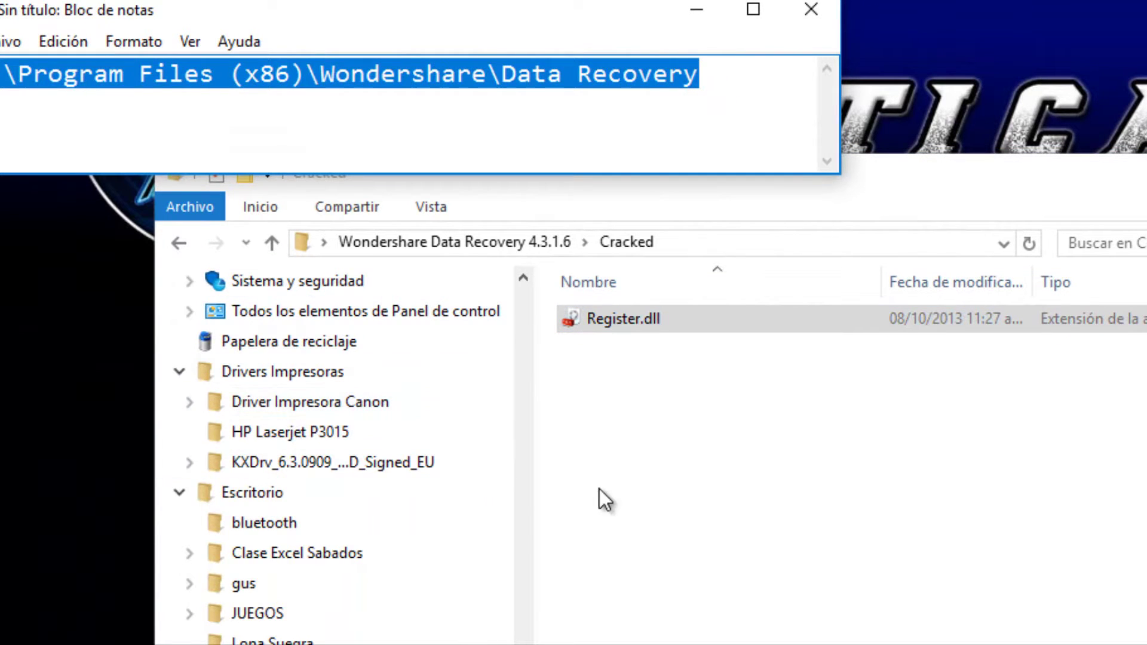
pyautogui.moveTo(716, 77); pyautogui.dragTo(3, 75)
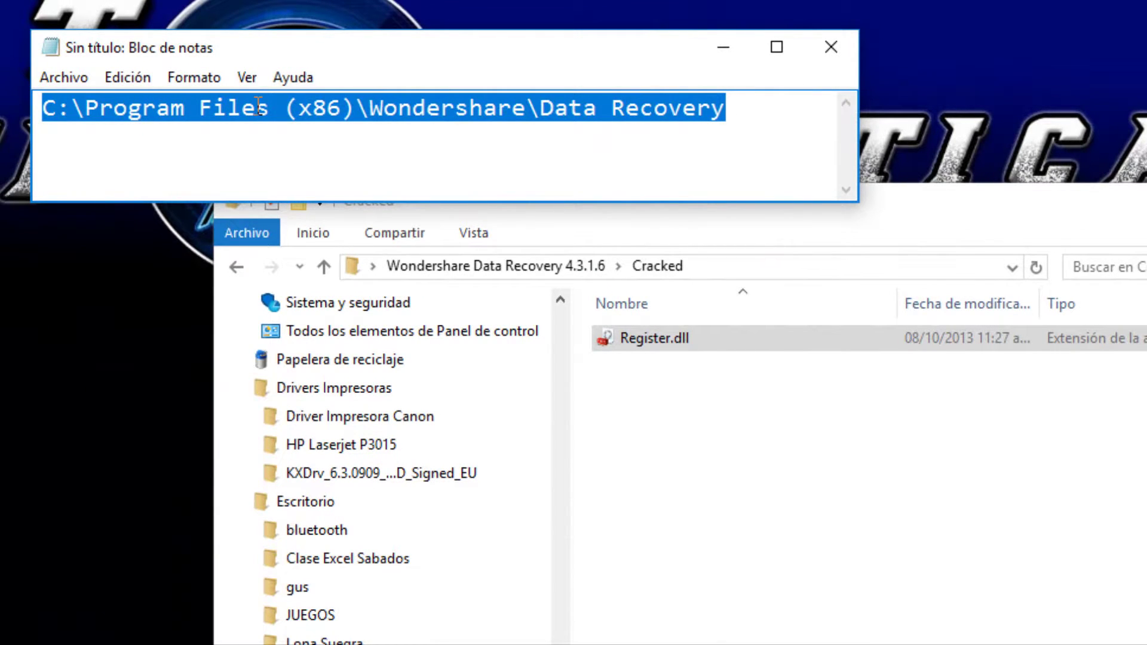
pyautogui.rightClick(285, 103)
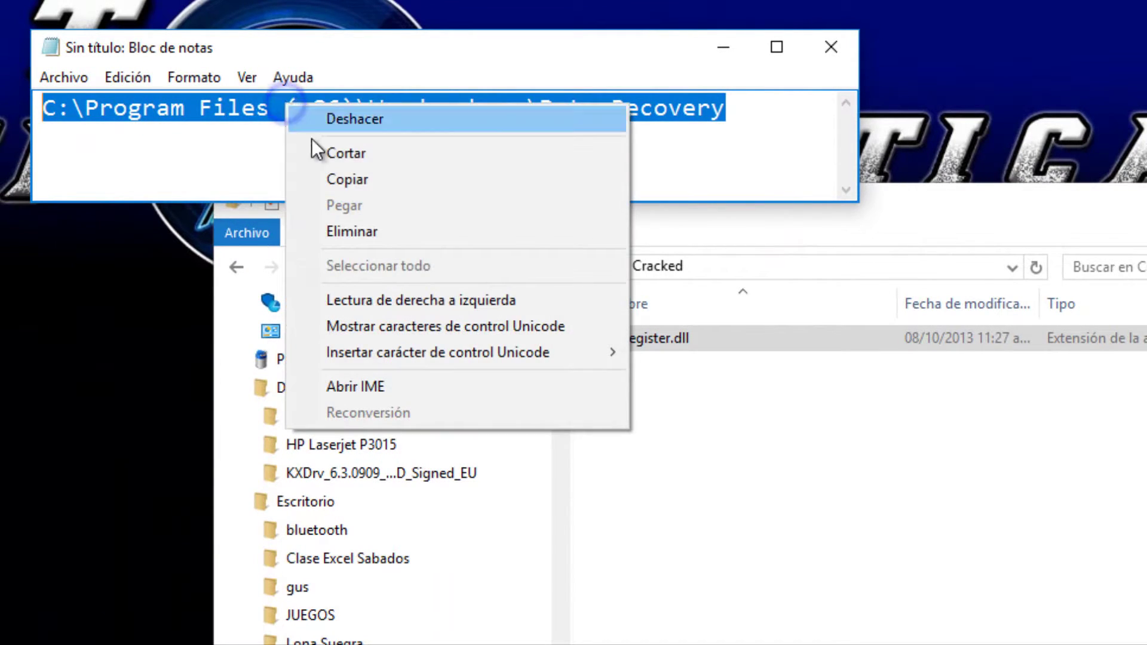
pyautogui.click(327, 173)
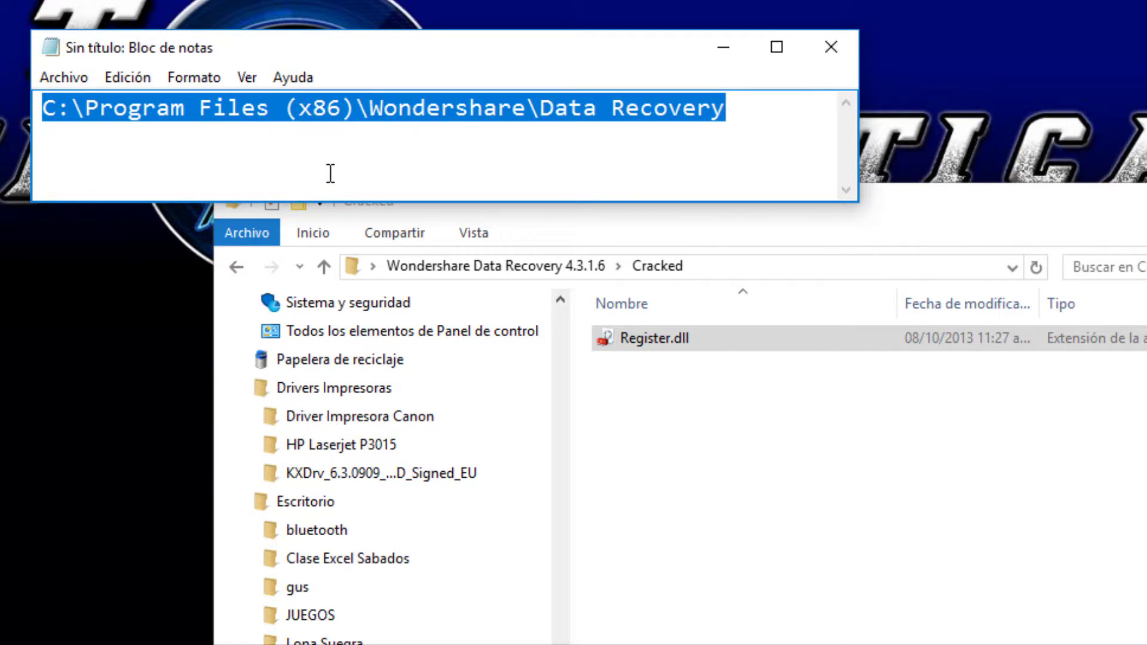
# - Open the Data Recovery installation folder by running the copied path from the Windows Run dialog
pyautogui.press('super+r')
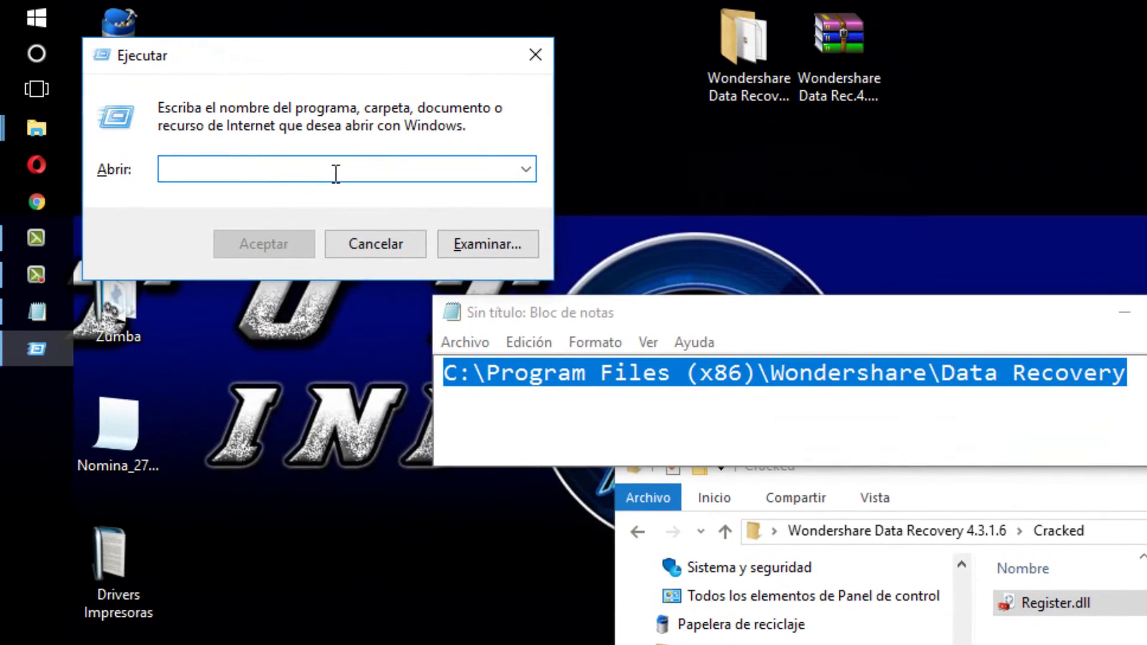
pyautogui.rightClick(332, 174)
pyautogui.click(380, 278)
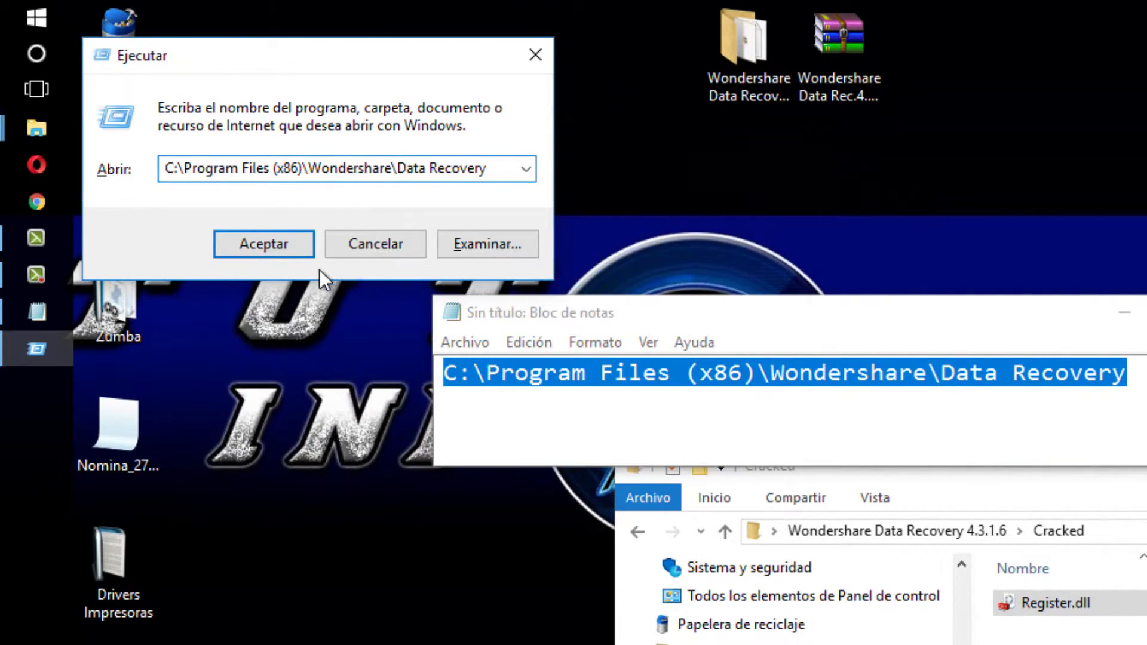
pyautogui.click(296, 245)
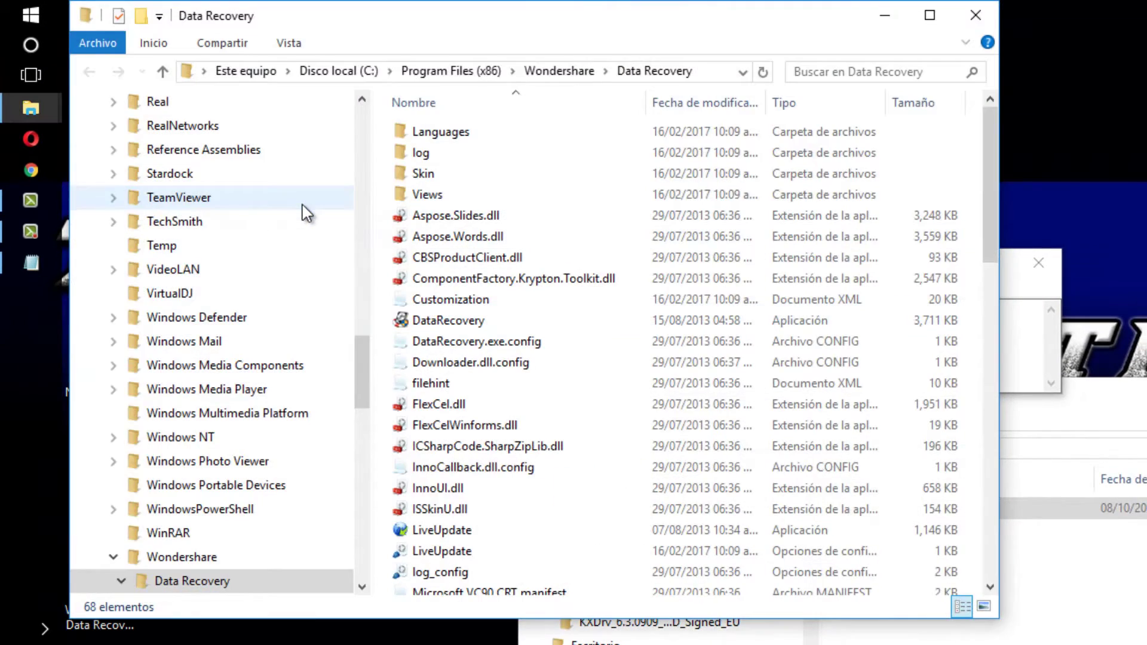
# - Arrange the Data Recovery and Cracked folder windows so both are accessible, and copy Register.dll from the Cracked folder
pyautogui.moveTo(575, 6); pyautogui.dragTo(396, 3)
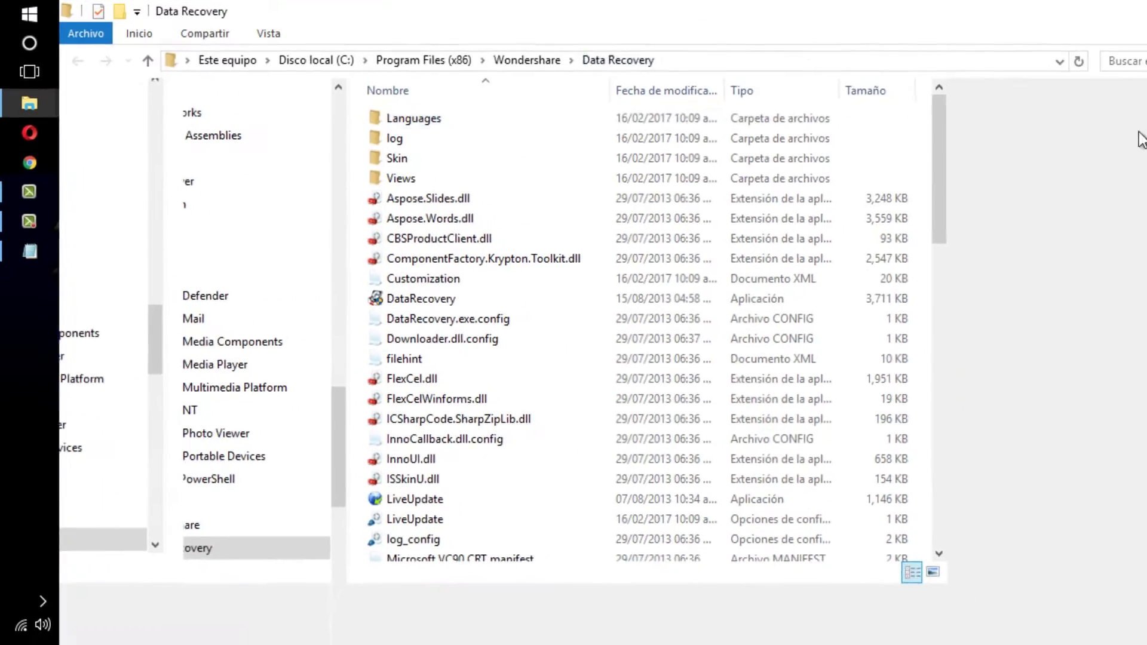
pyautogui.doubleClick(396, 6)
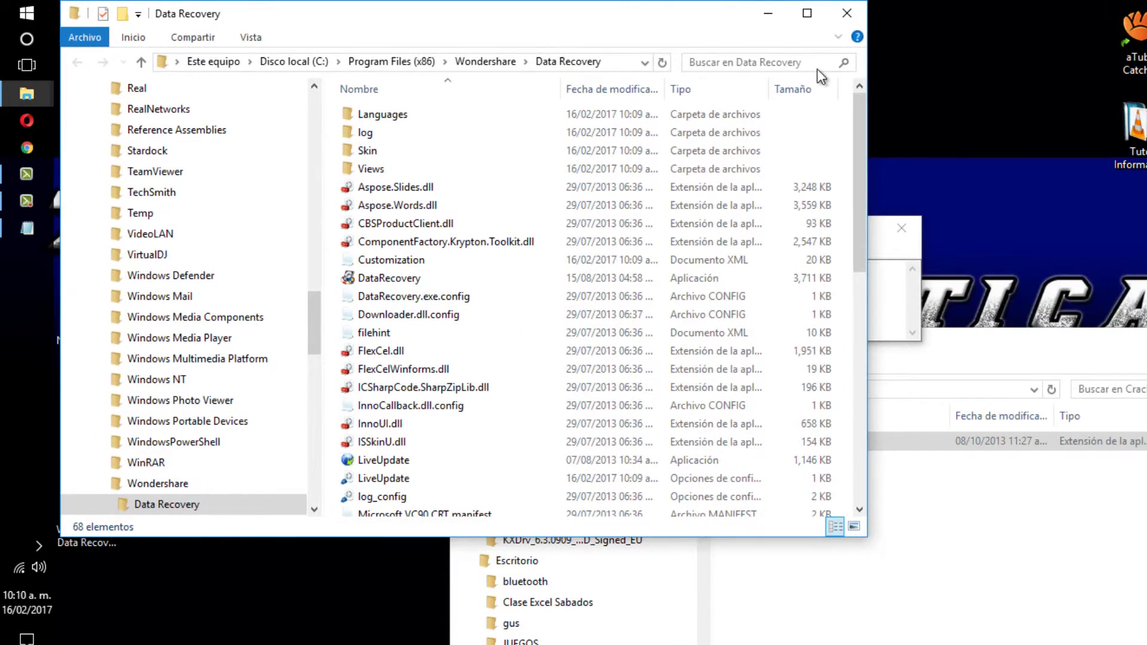
pyautogui.click(974, 342)
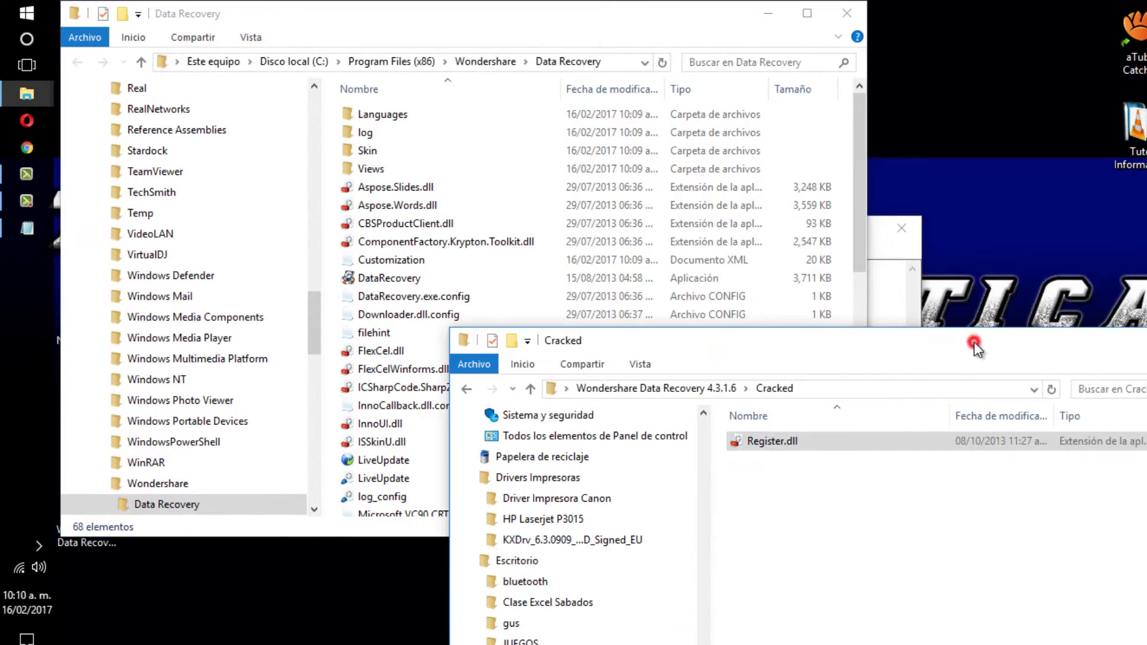
pyautogui.click(844, 360)
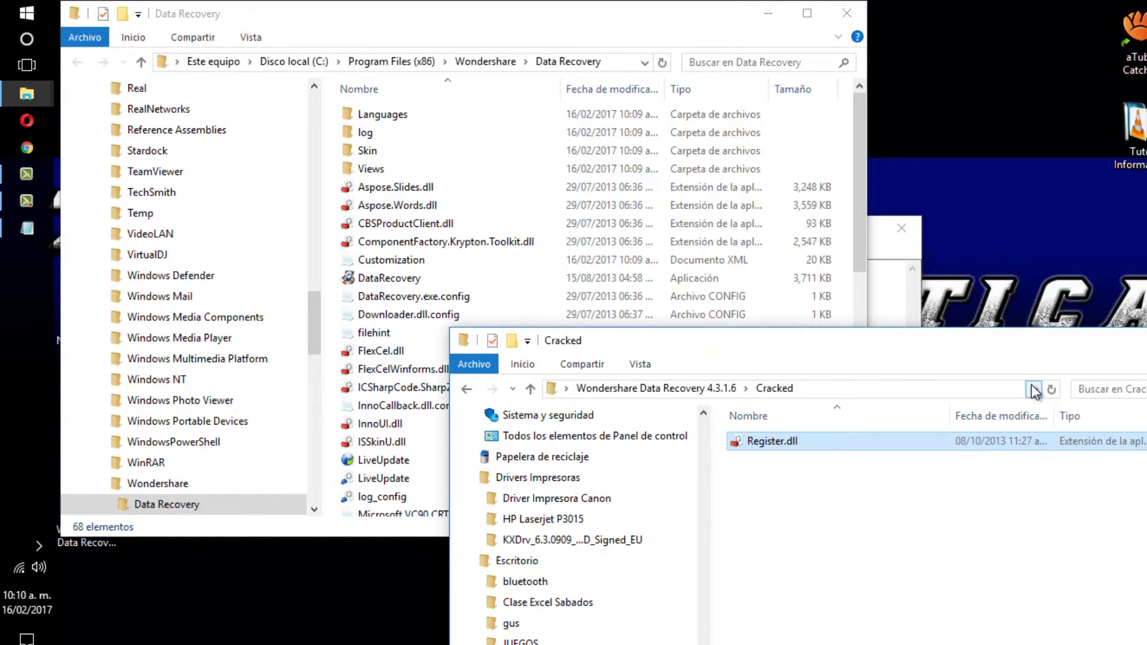
pyautogui.rightClick(762, 439)
pyautogui.click(808, 334)
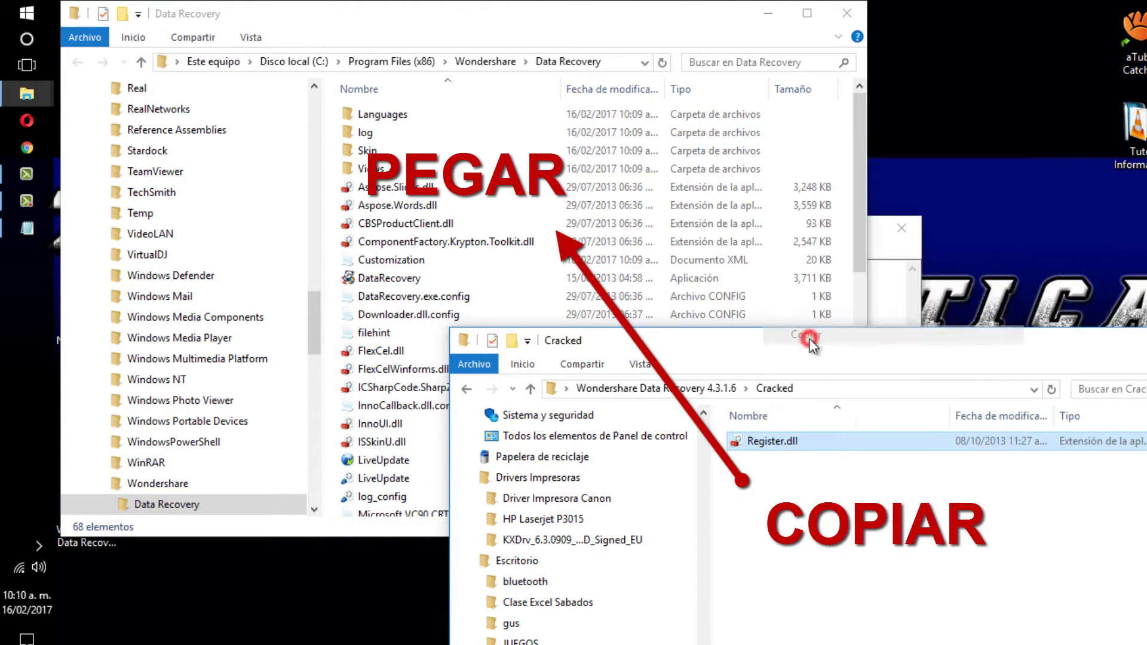
# - Paste Register.dll into the Data Recovery installation folder, replacing the existing file with administrator permission, and close the folder windows
pyautogui.click(647, 29)
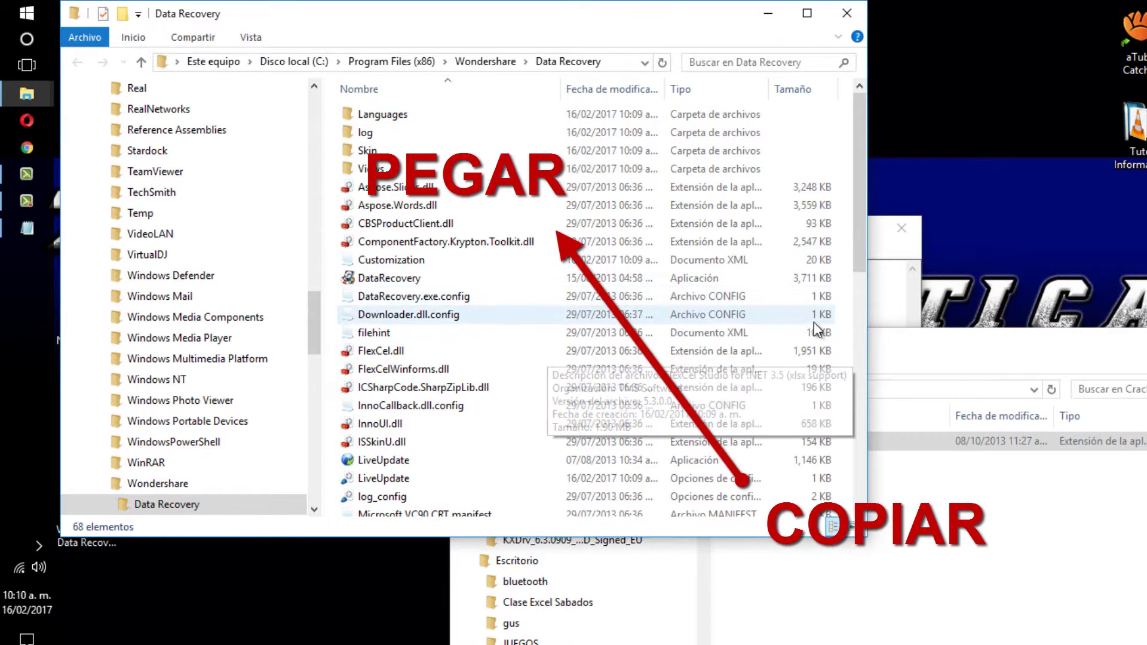
pyautogui.rightClick(846, 341)
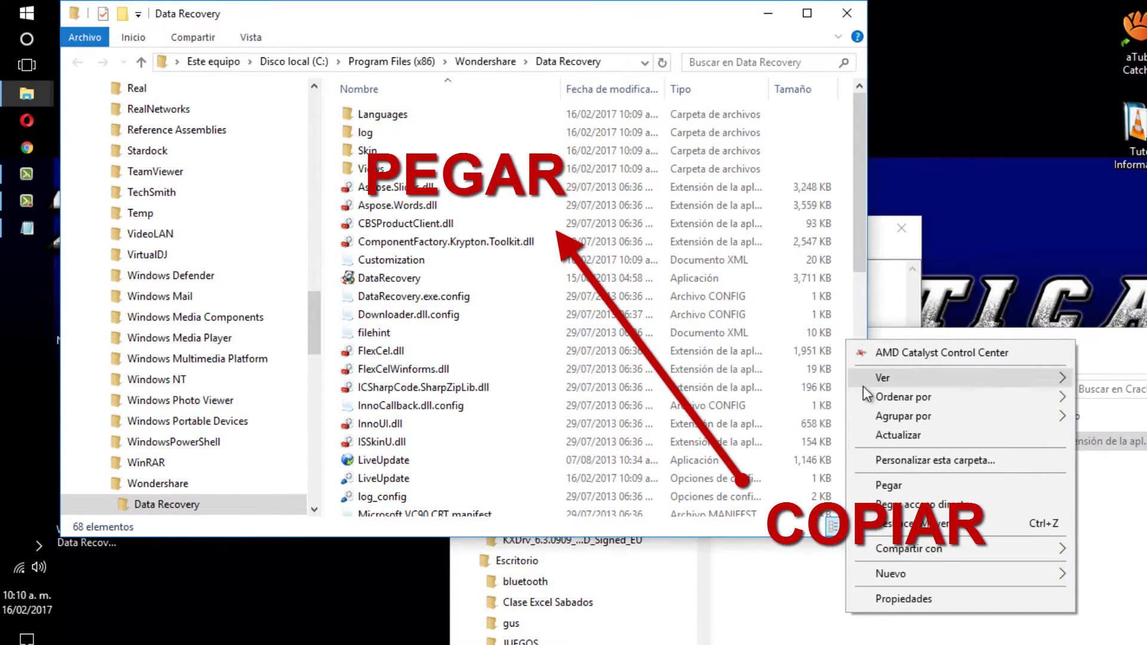
pyautogui.click(896, 485)
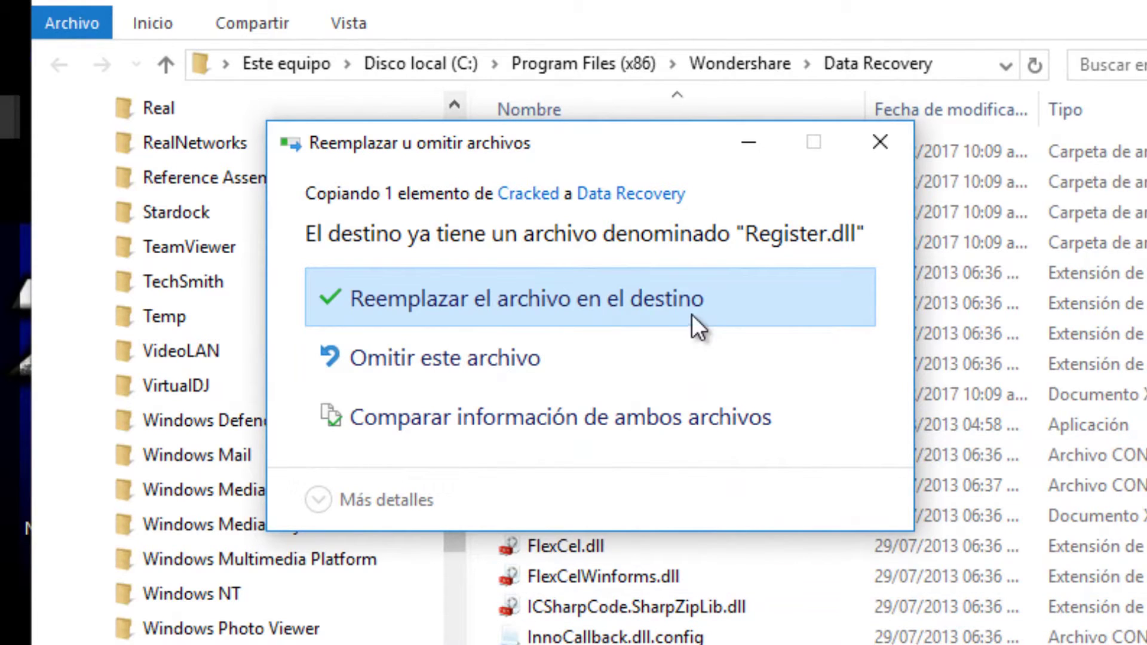
pyautogui.click(661, 302)
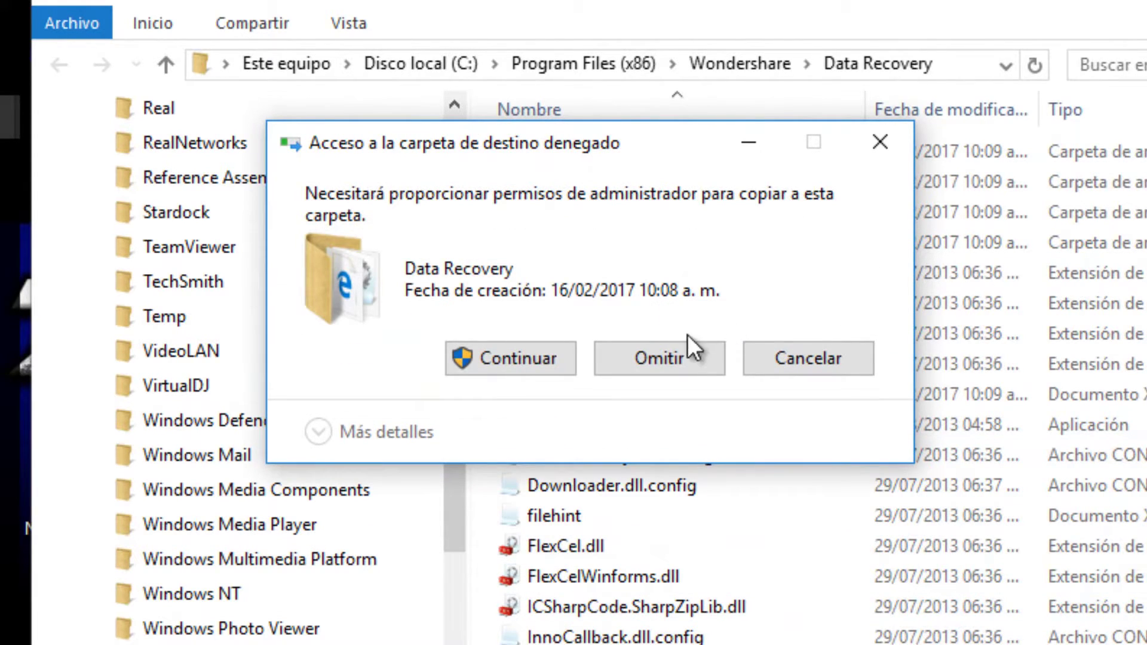
pyautogui.click(533, 356)
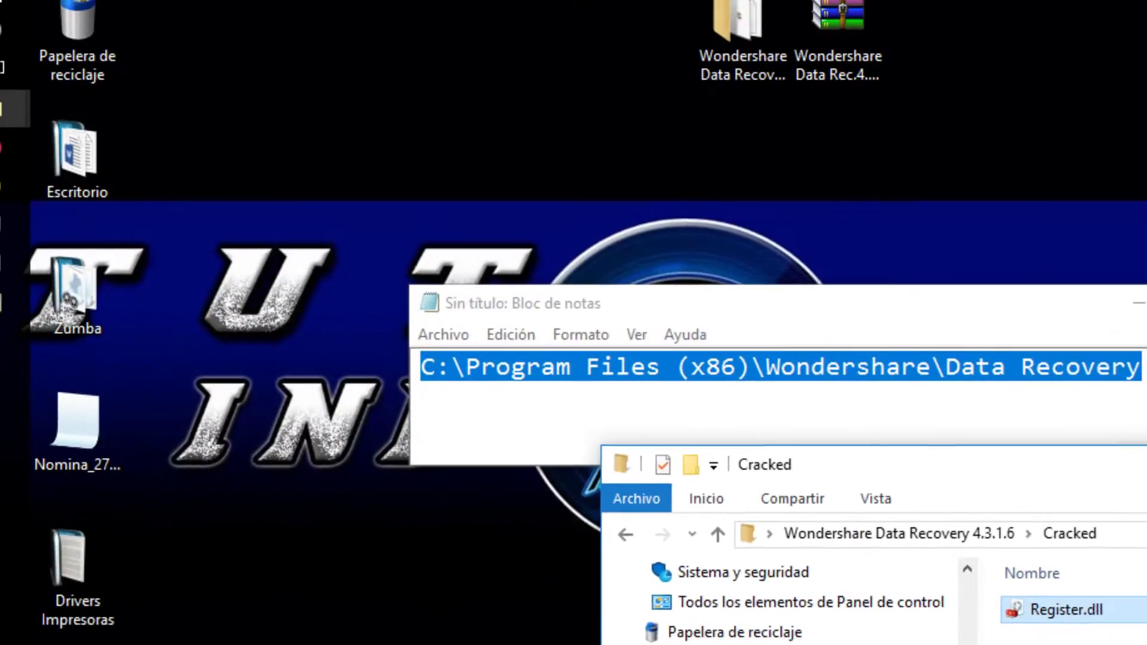
pyautogui.moveTo(1075, 461); pyautogui.dragTo(824, 90)
pyautogui.click(1116, 103)
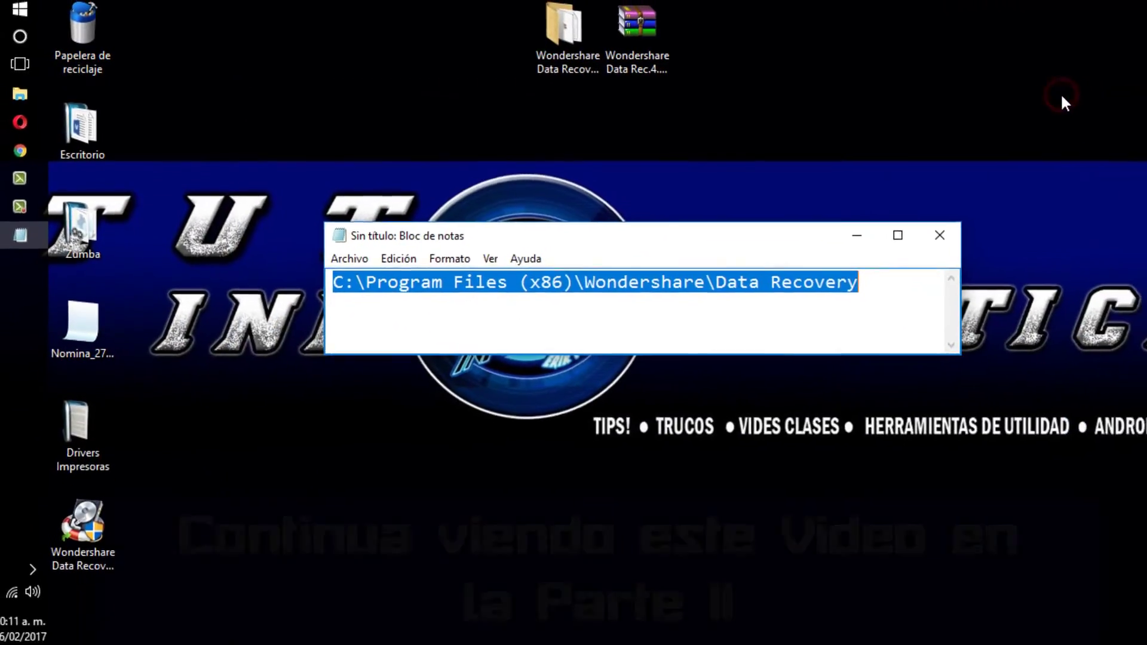